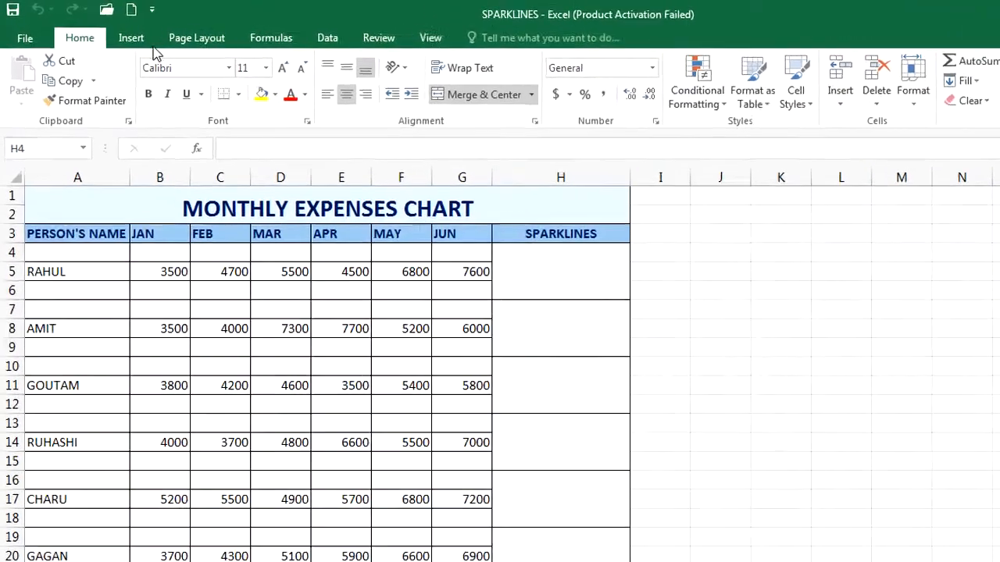
- Insert a line sparkline in H4 based on the data range B5:G5
left_click(117, 34)
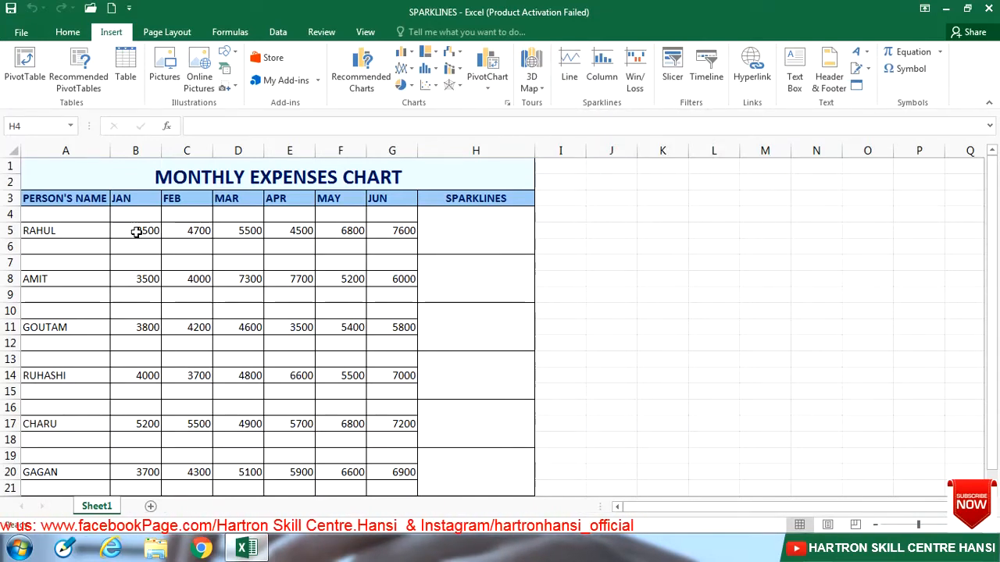
left_click_drag(135, 232, 392, 229)
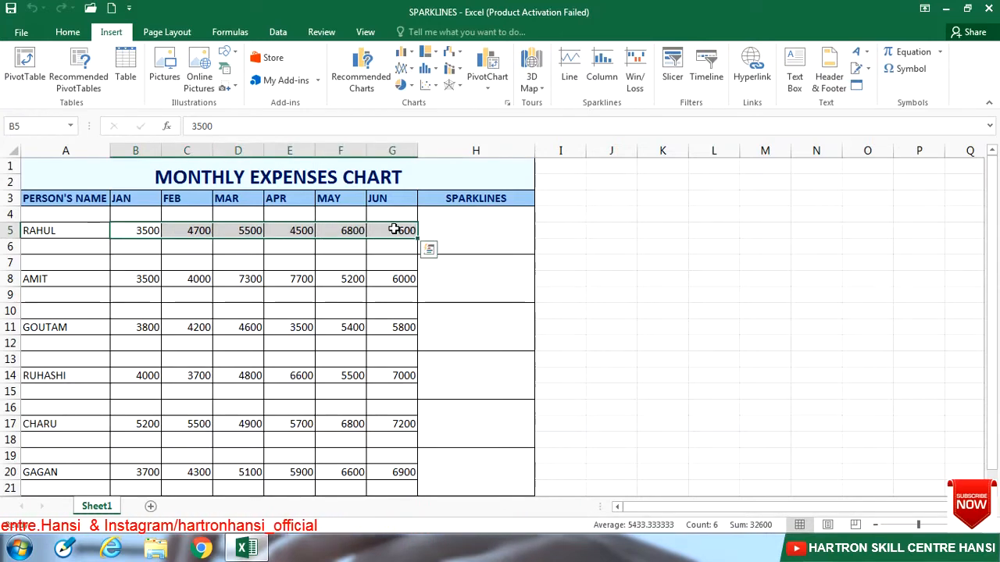
left_click(569, 78)
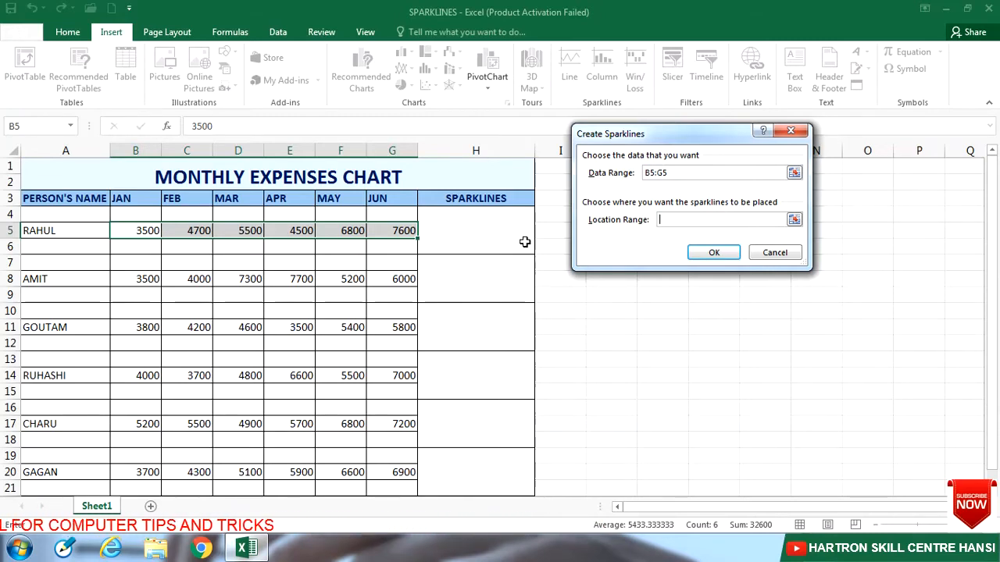
left_click(487, 243)
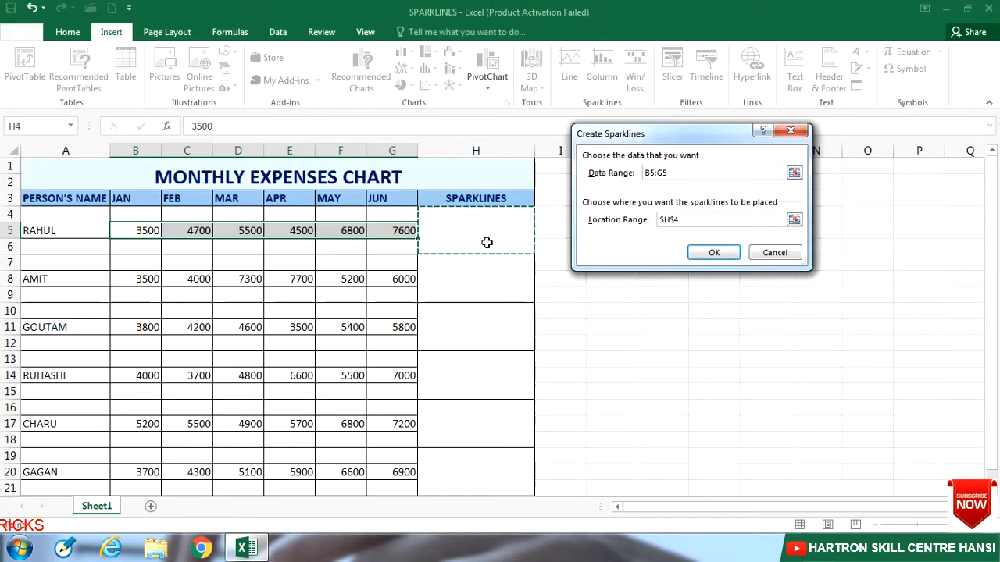
left_click(714, 254)
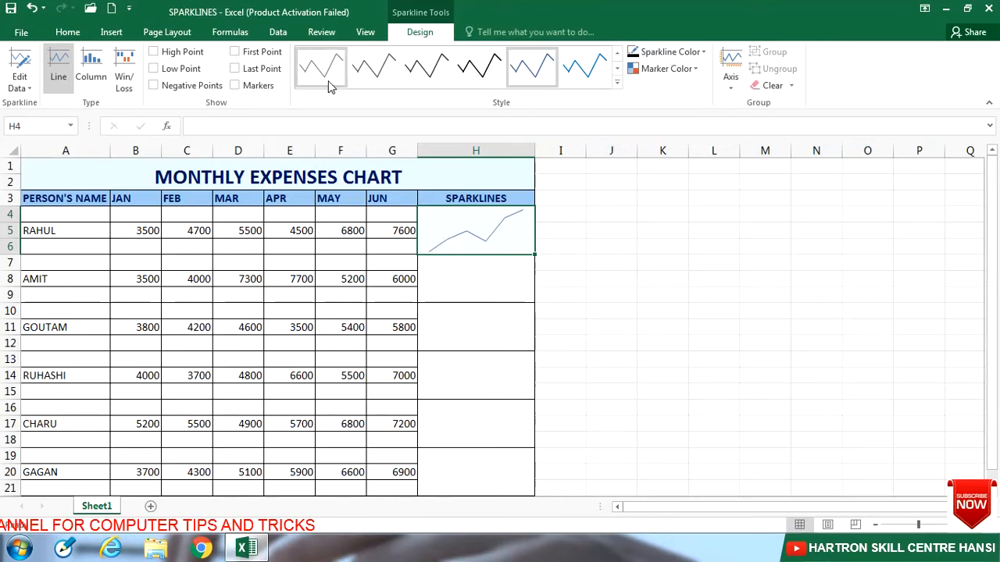
- Apply a different gallery style to the line sparkline in H4 and set its sparkline color to red
left_click(617, 82)
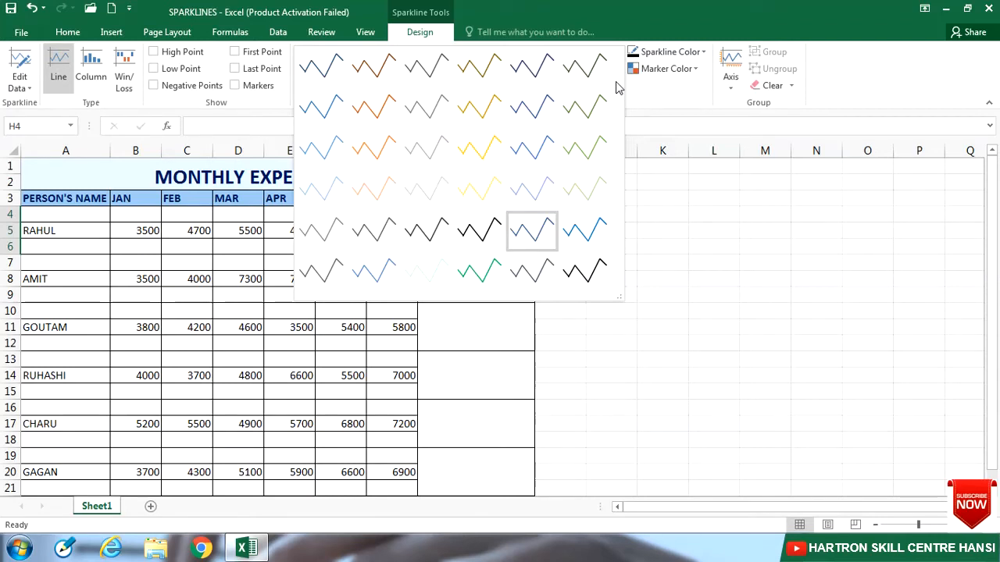
left_click(592, 268)
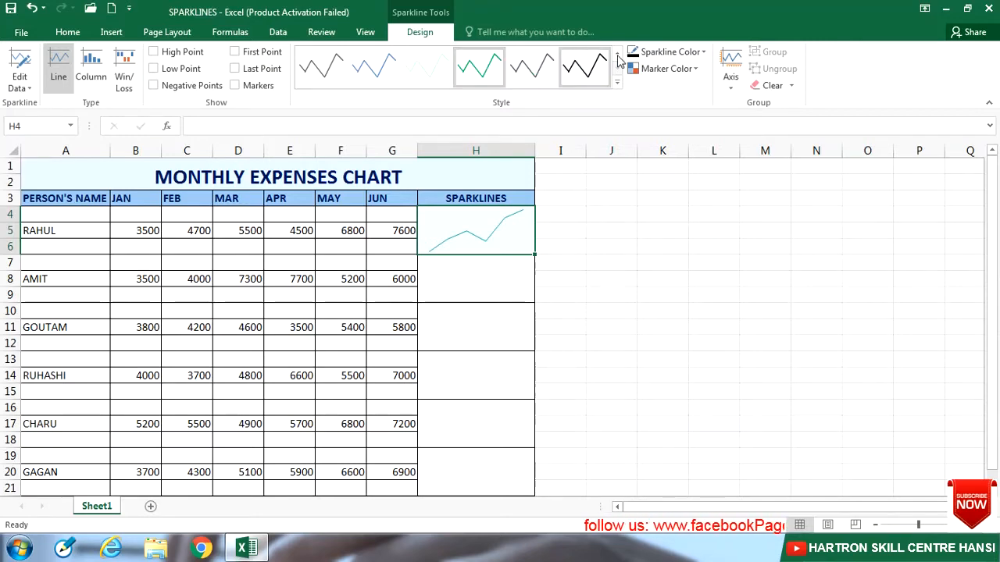
left_click(703, 51)
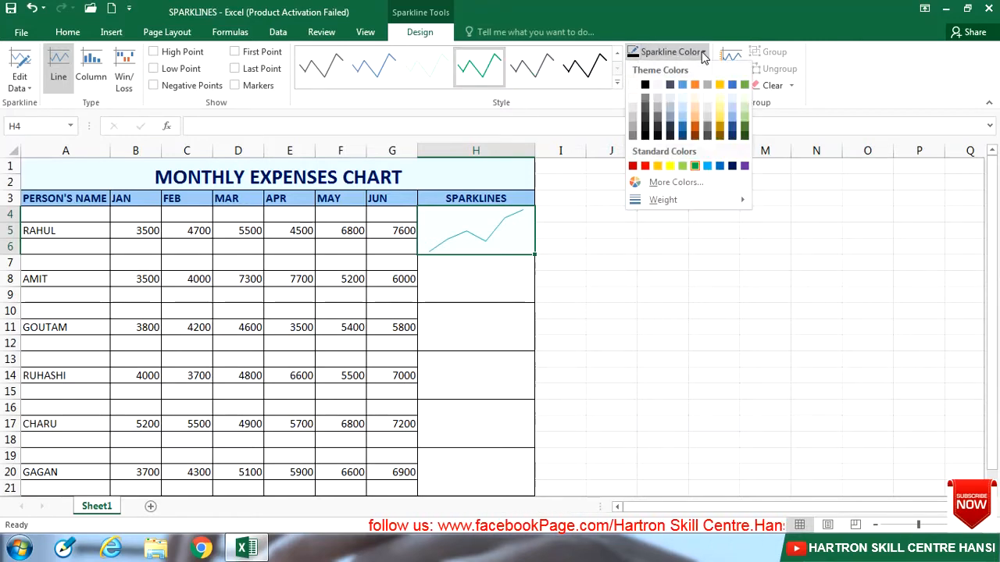
left_click(682, 85)
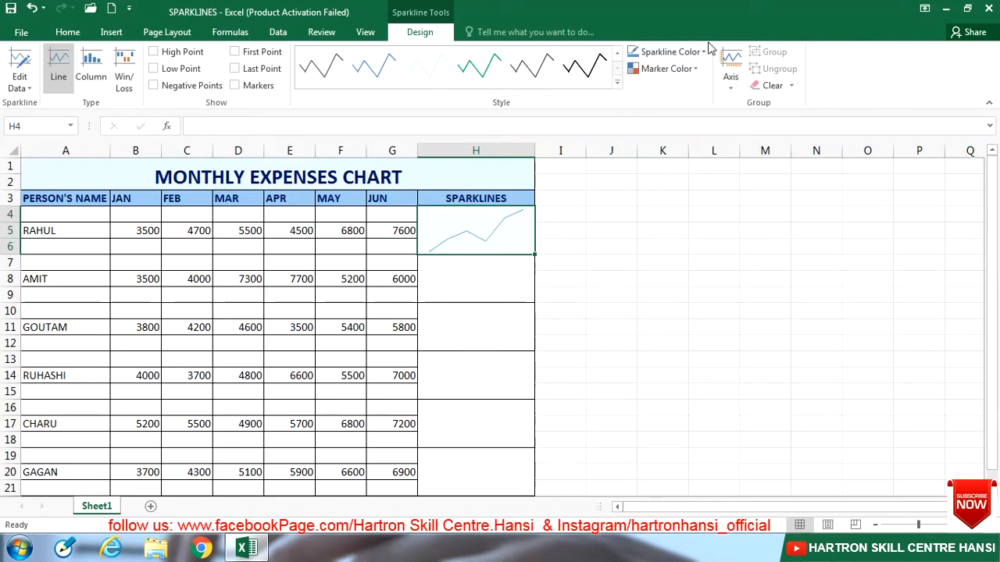
left_click(645, 51)
left_click(645, 166)
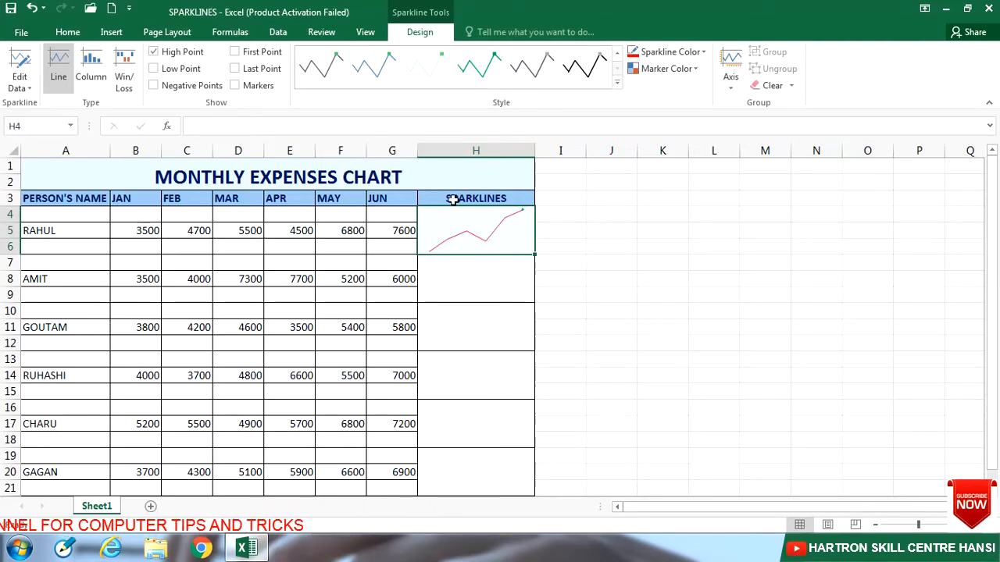
- Show the high and low points on the H4 sparkline, coloring the high point red and the low point black
left_click(154, 69)
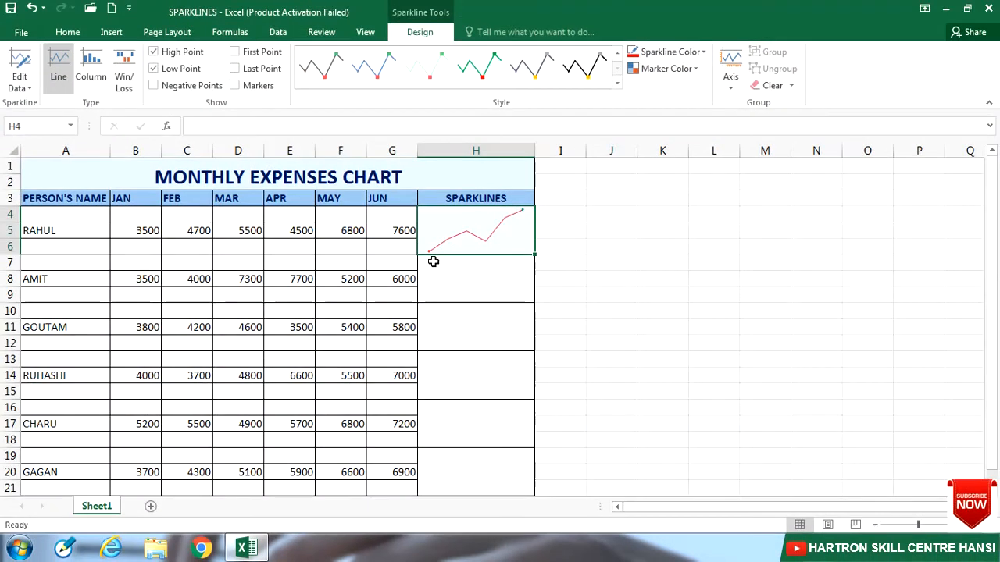
left_click(693, 71)
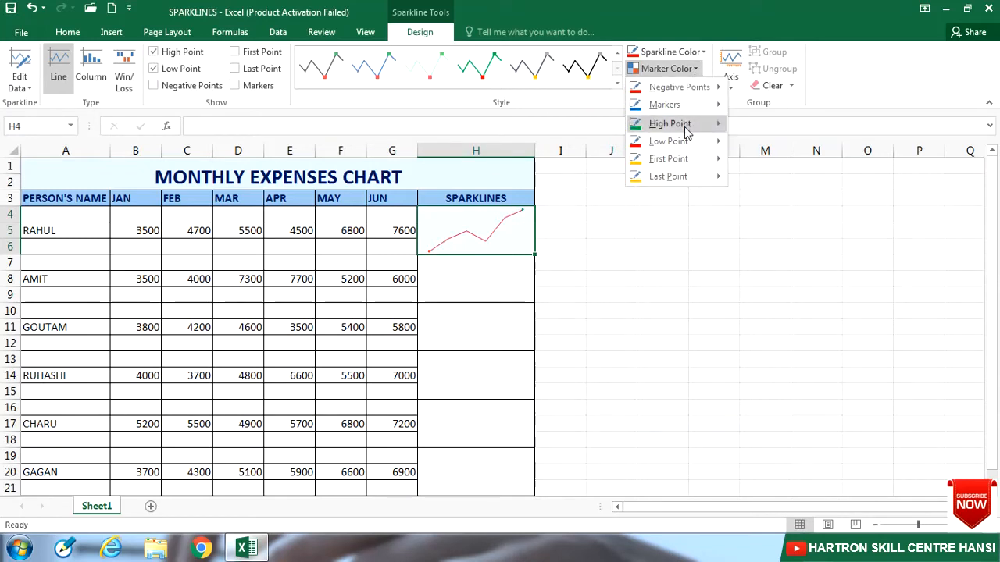
mouse_move(686, 132)
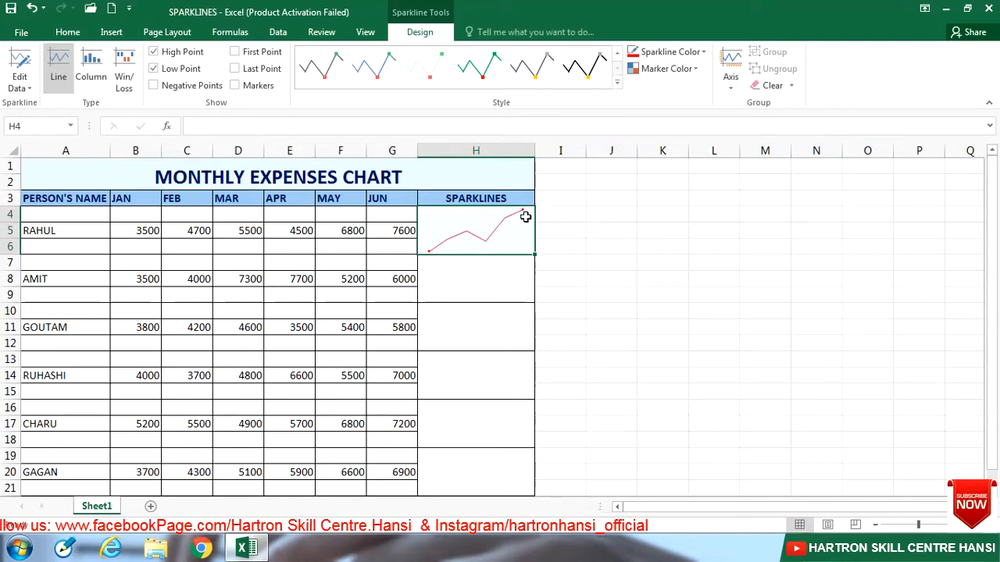
left_click(692, 70)
mouse_move(692, 144)
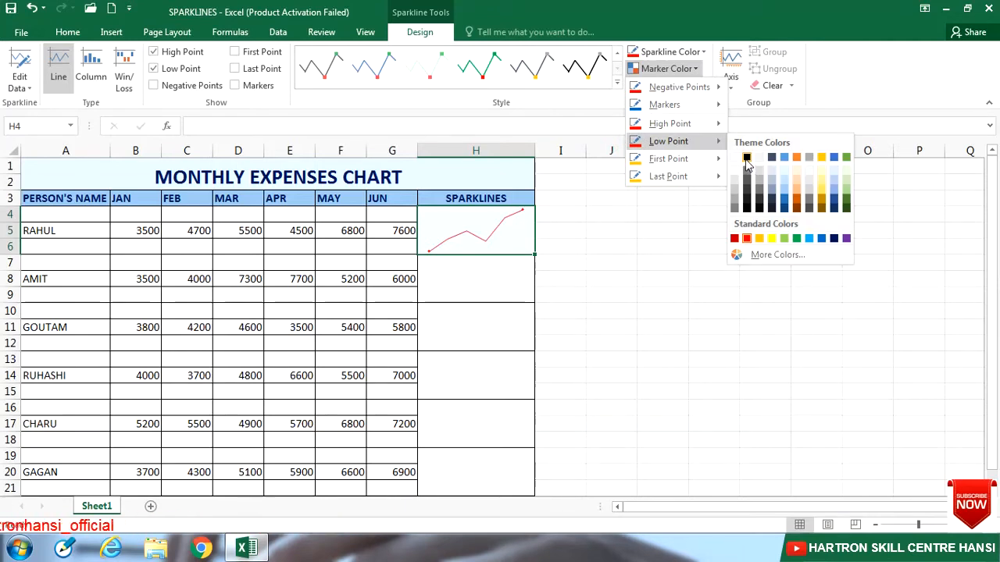
left_click(747, 158)
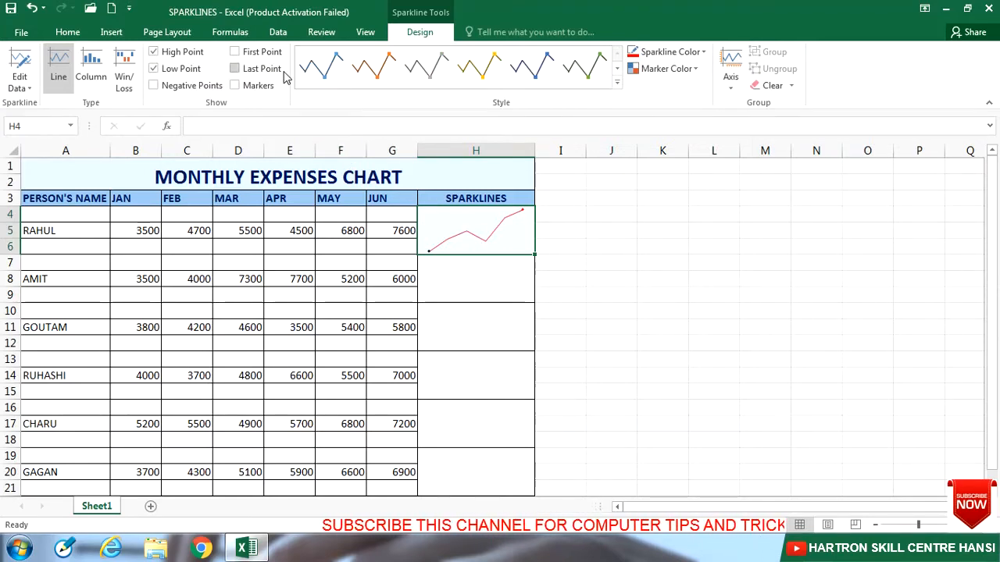
- Hide the high and low points on the H4 sparkline and show its first and last points instead
left_click(157, 52)
left_click(158, 69)
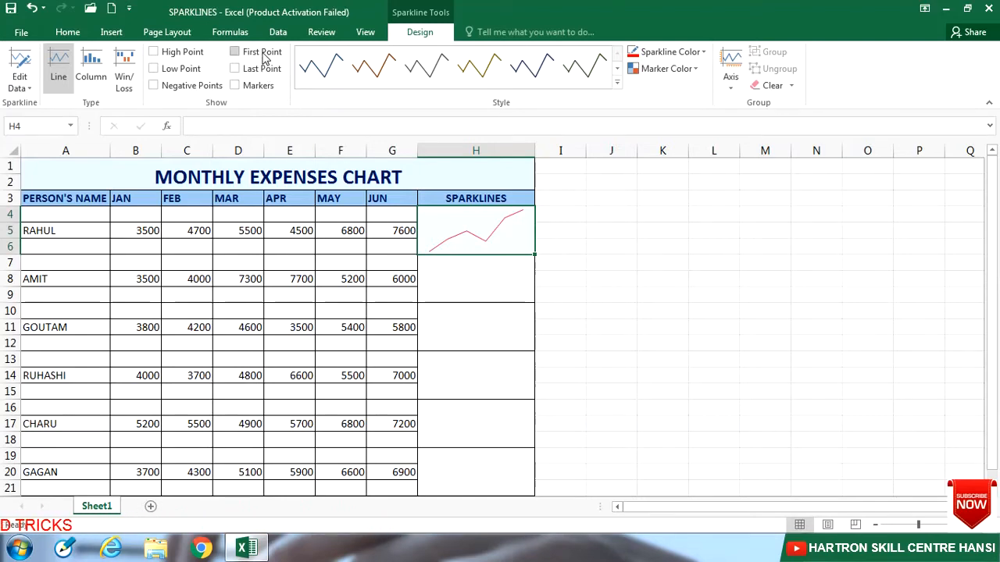
left_click(235, 51)
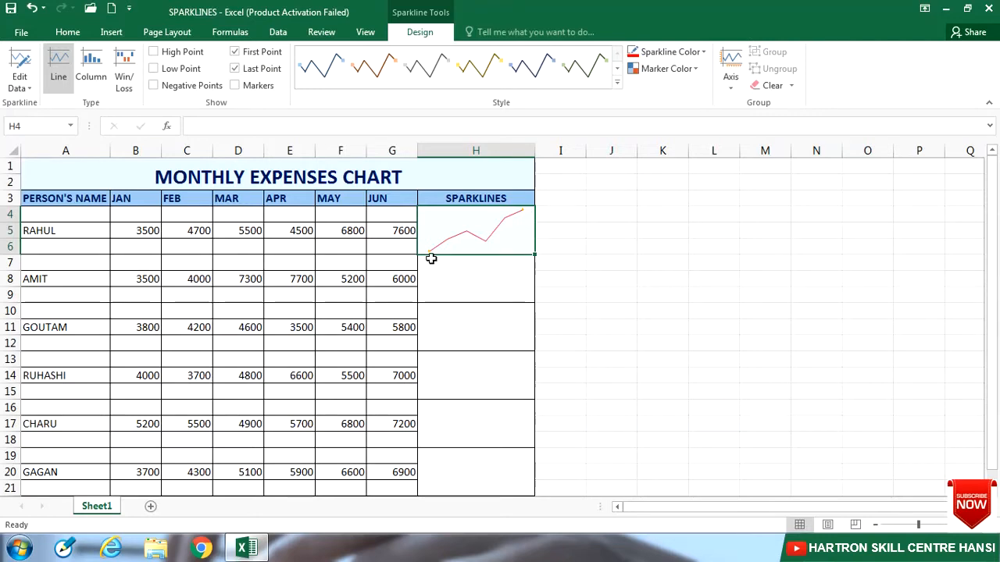
- Set the H4 sparkline's first point marker color to green and its last point marker color to red
left_click(689, 70)
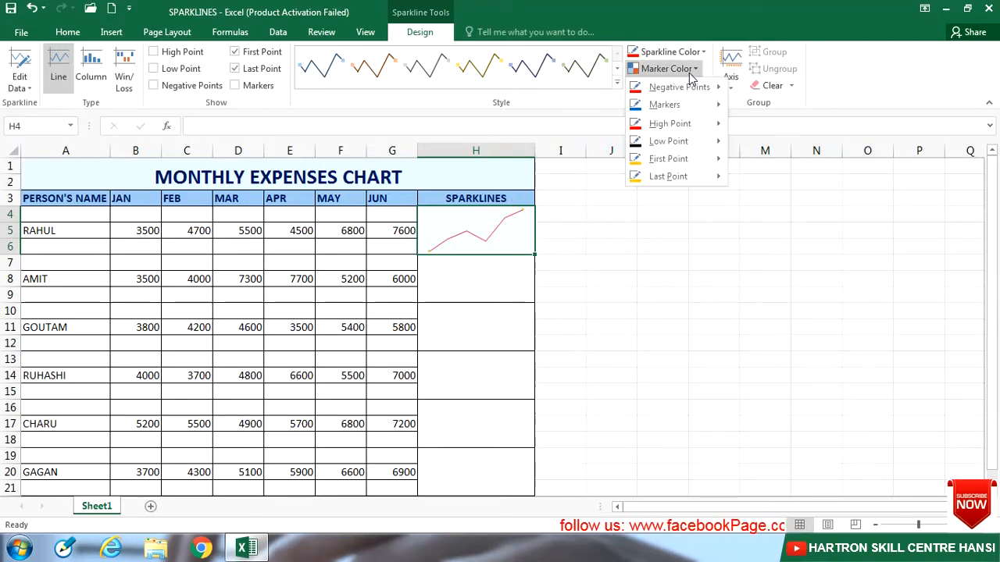
mouse_move(694, 158)
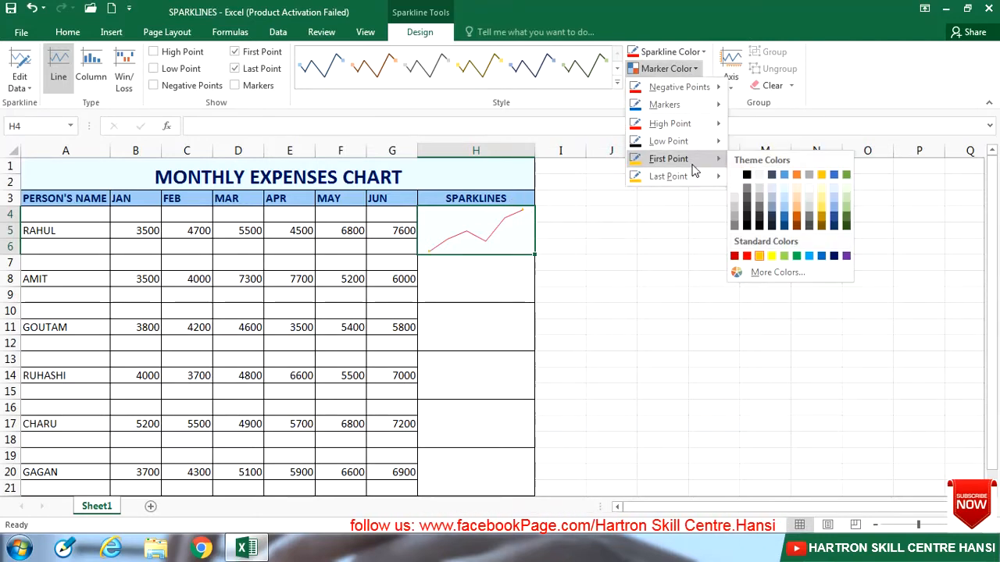
left_click(784, 255)
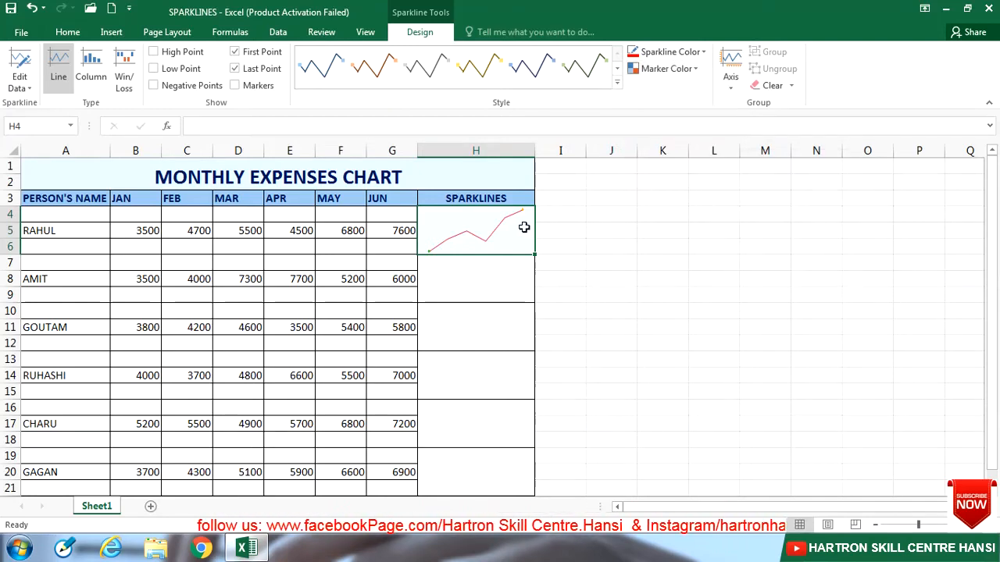
left_click(687, 68)
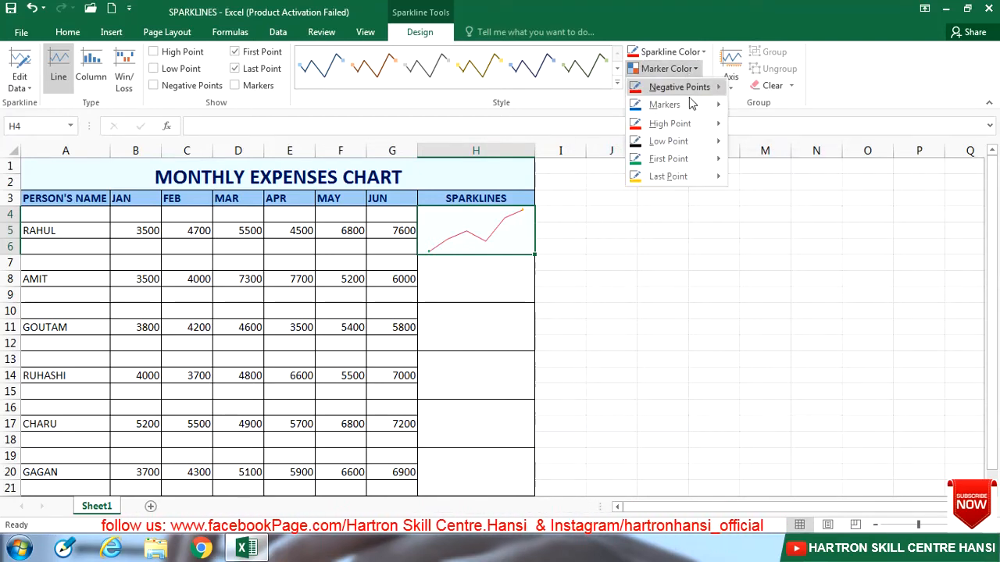
mouse_move(683, 176)
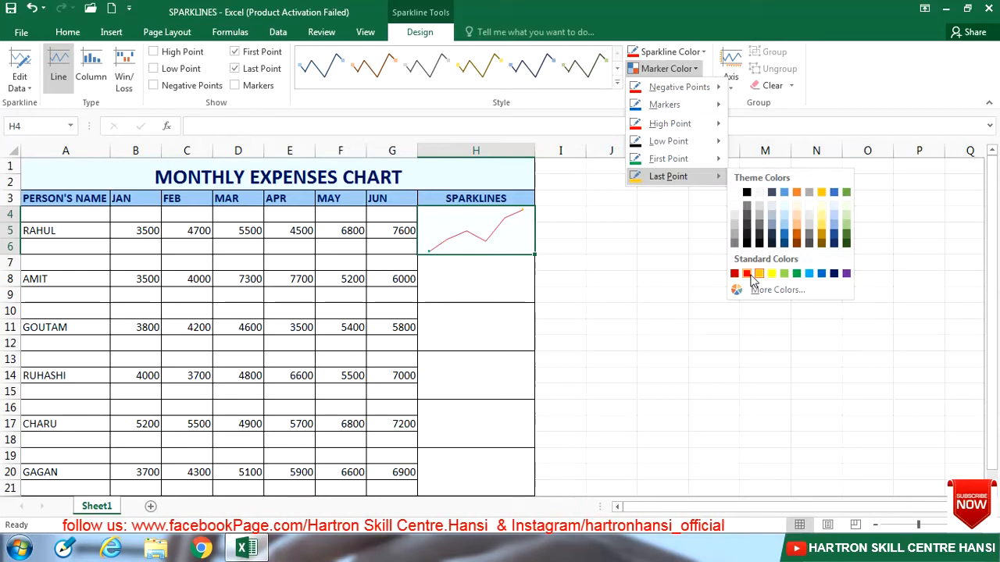
left_click(750, 273)
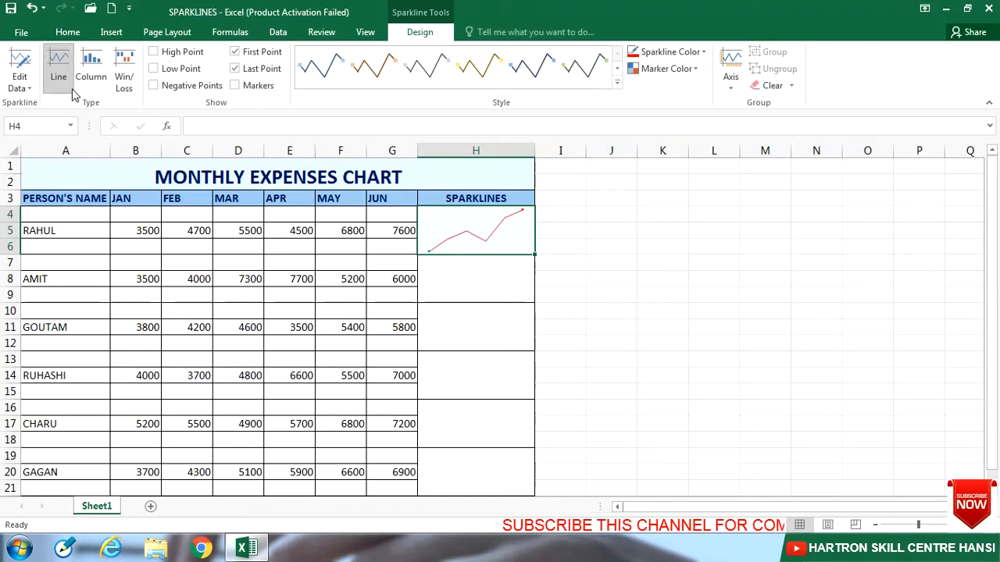
- Convert the H4 sparkline to the Column type, coloring its high point black and its low point dark blue
left_click(92, 66)
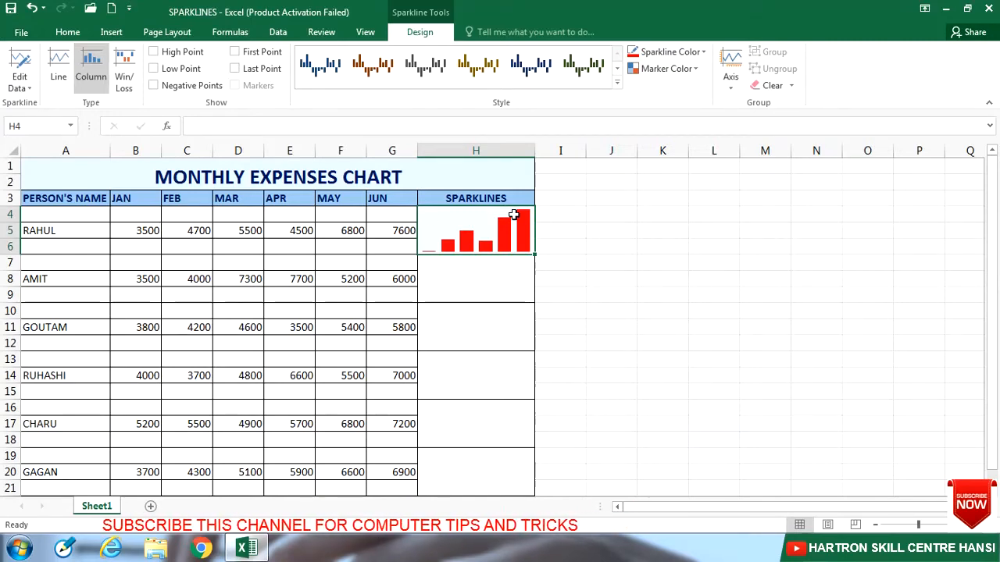
left_click(695, 70)
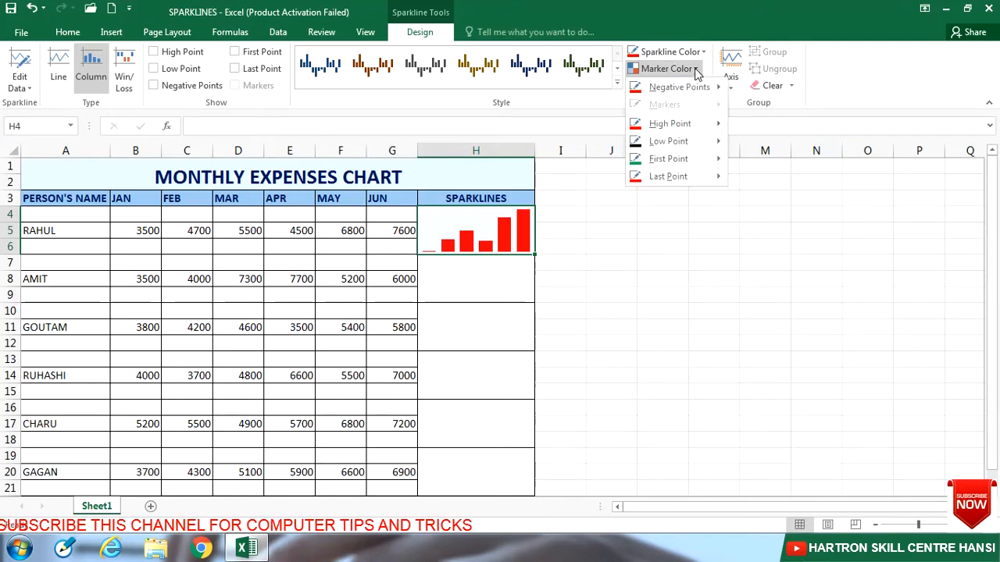
mouse_move(699, 125)
left_click(746, 140)
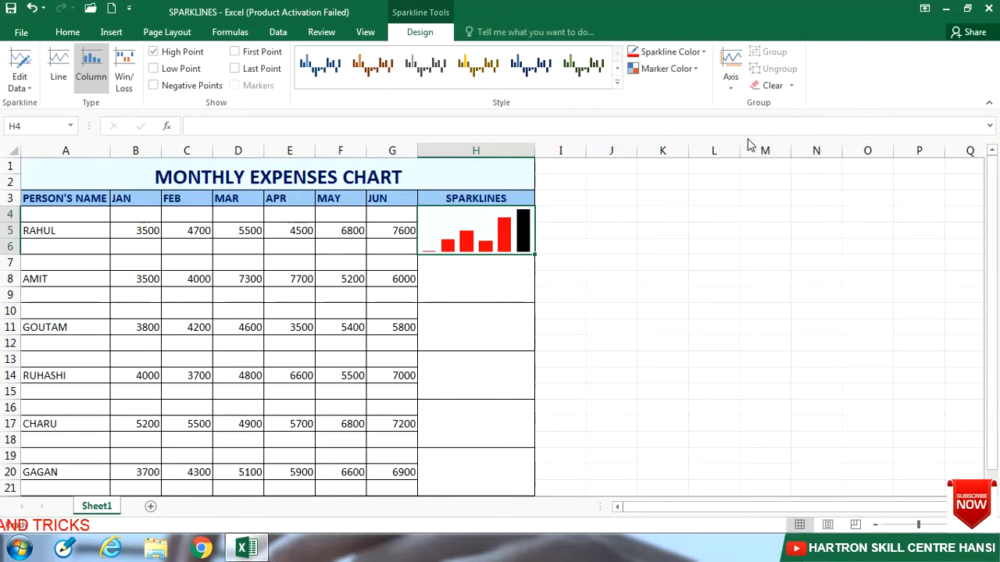
left_click(694, 70)
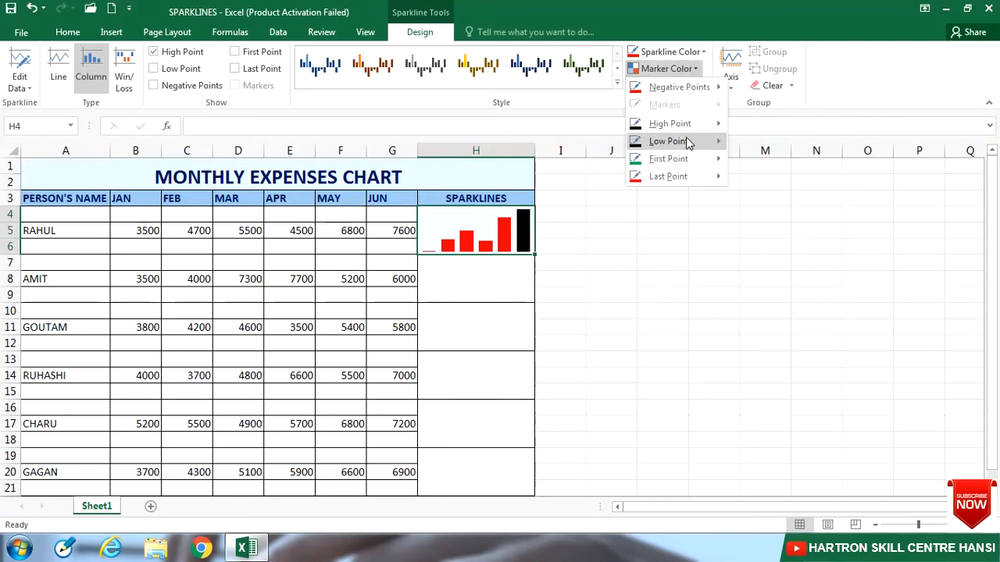
mouse_move(687, 138)
left_click(833, 238)
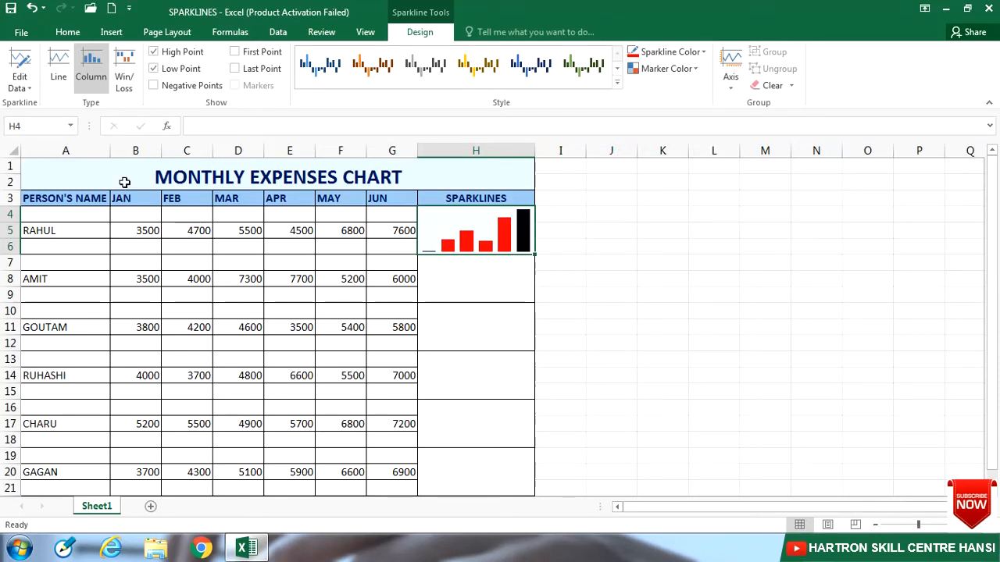
- Change the H4 sparkline to the Win/Loss type, comparing it once with the Column type
left_click(131, 82)
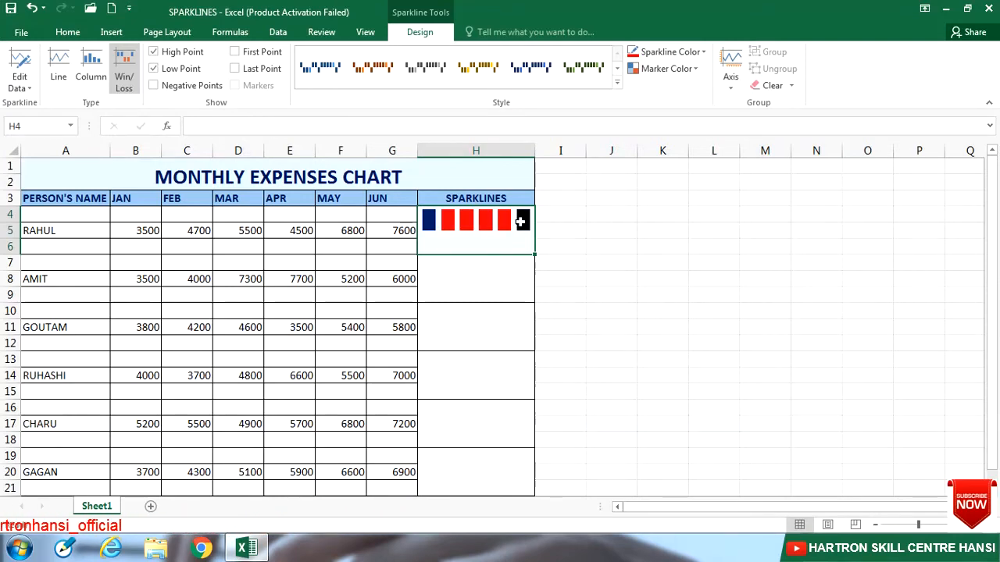
left_click(92, 71)
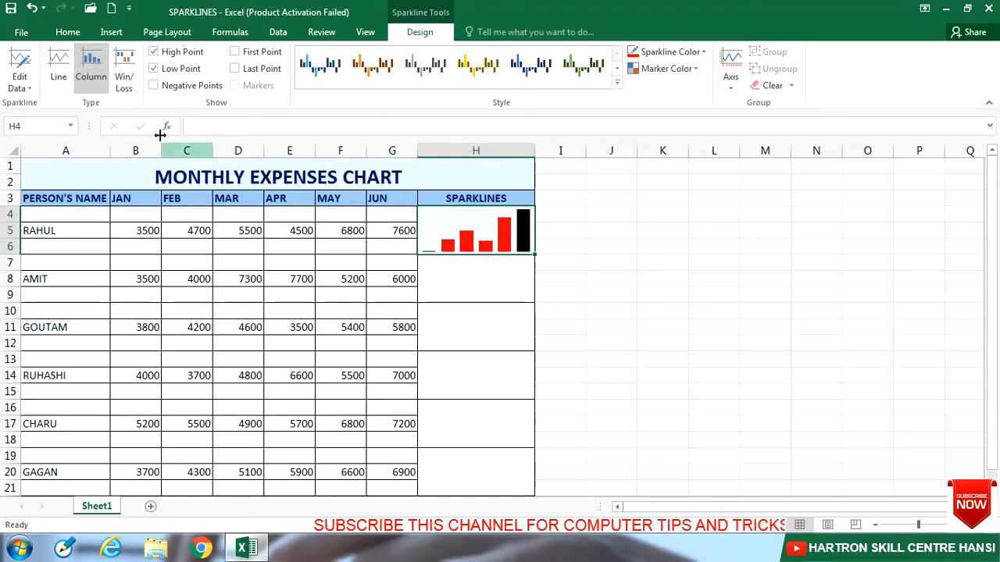
left_click(128, 79)
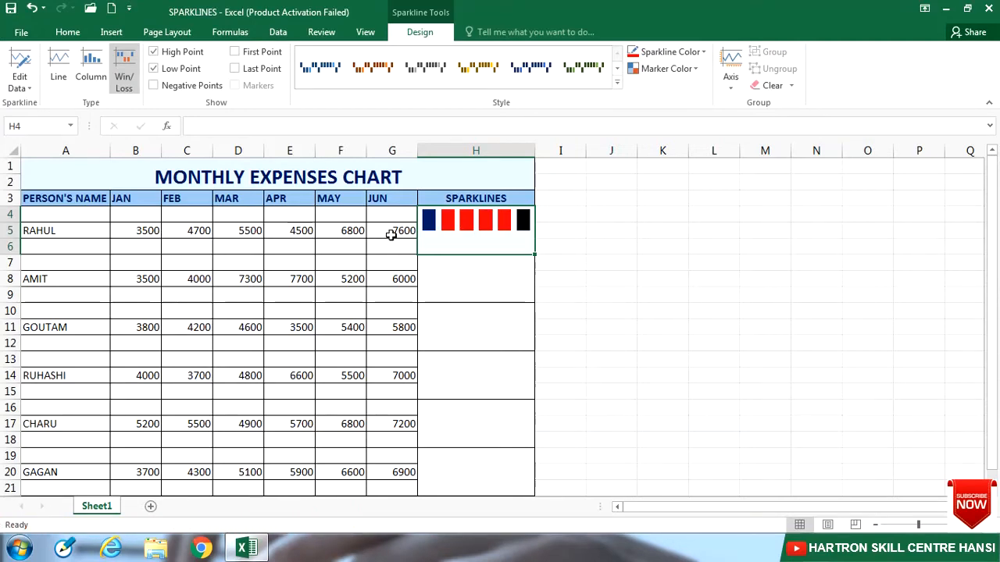
- Set the FEB value in C5 to -4700 and turn off the high and low points of the H4 sparkline
left_click(194, 230)
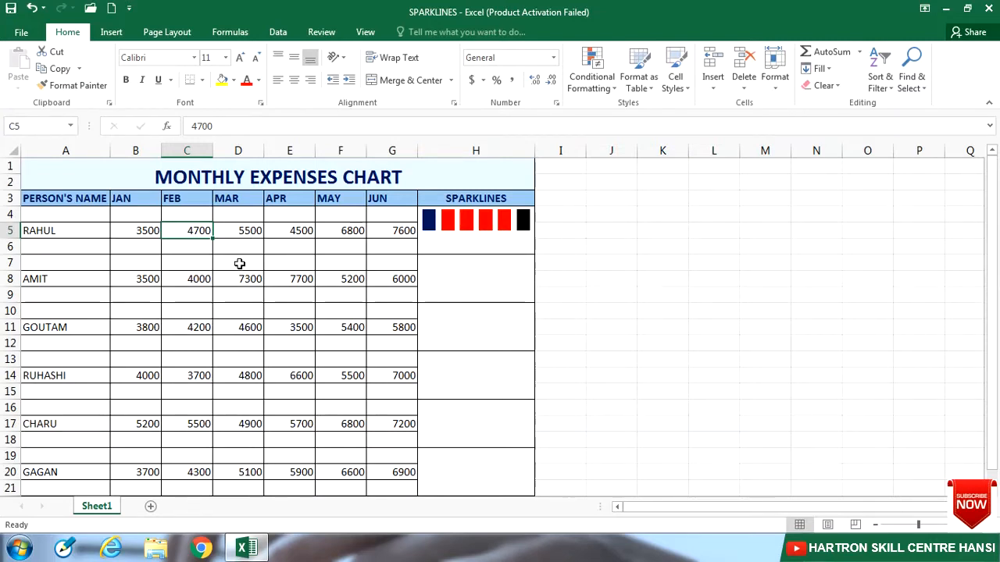
type("-4700")
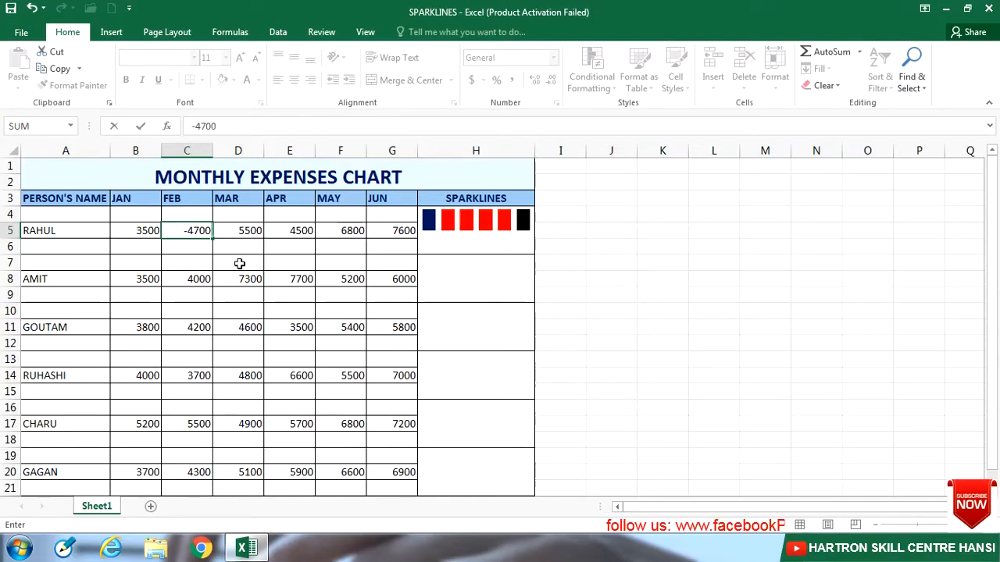
key("Return")
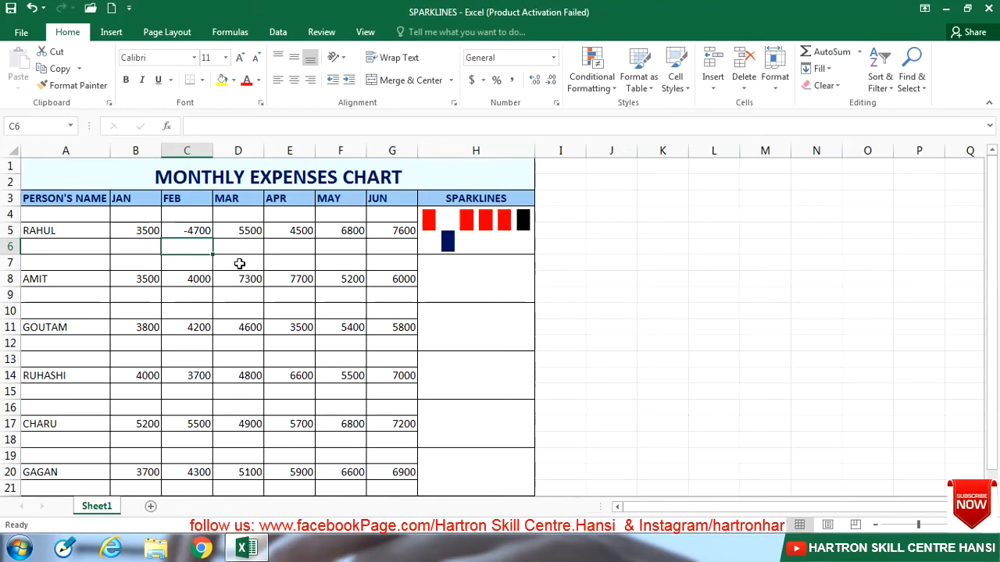
left_click(435, 234)
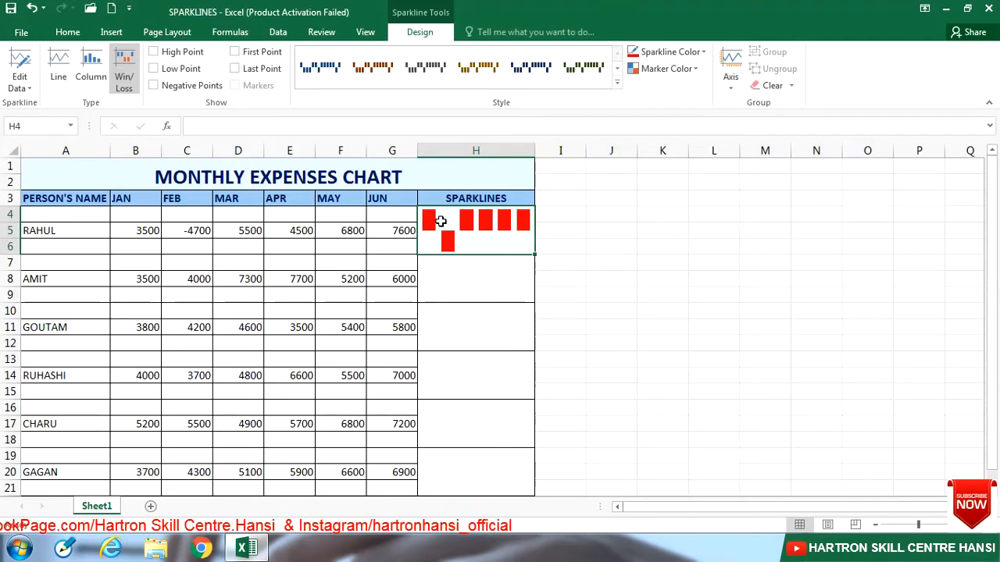
- Show the high point and negative points on the H4 sparkline, trying the low point in between
left_click(186, 60)
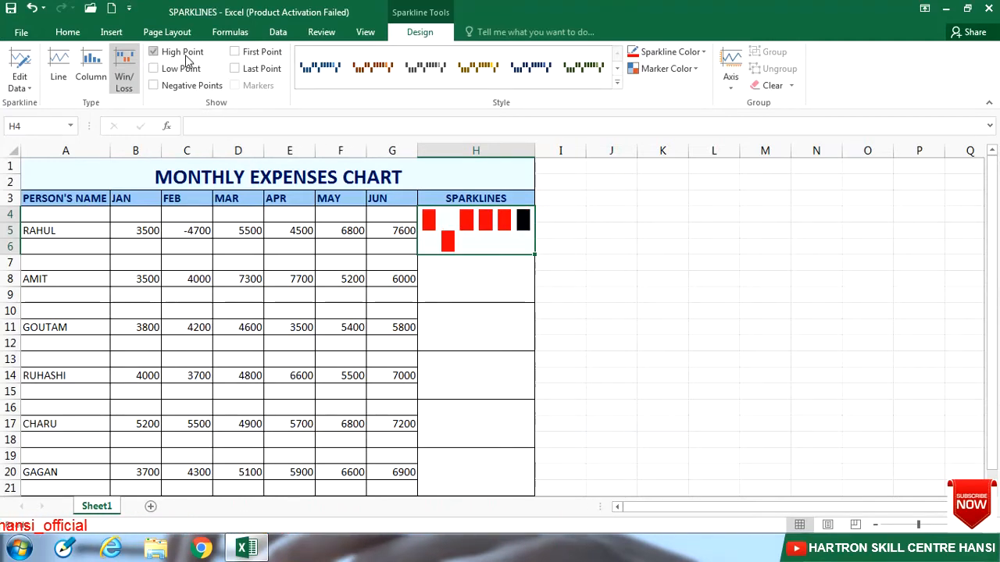
left_click(188, 68)
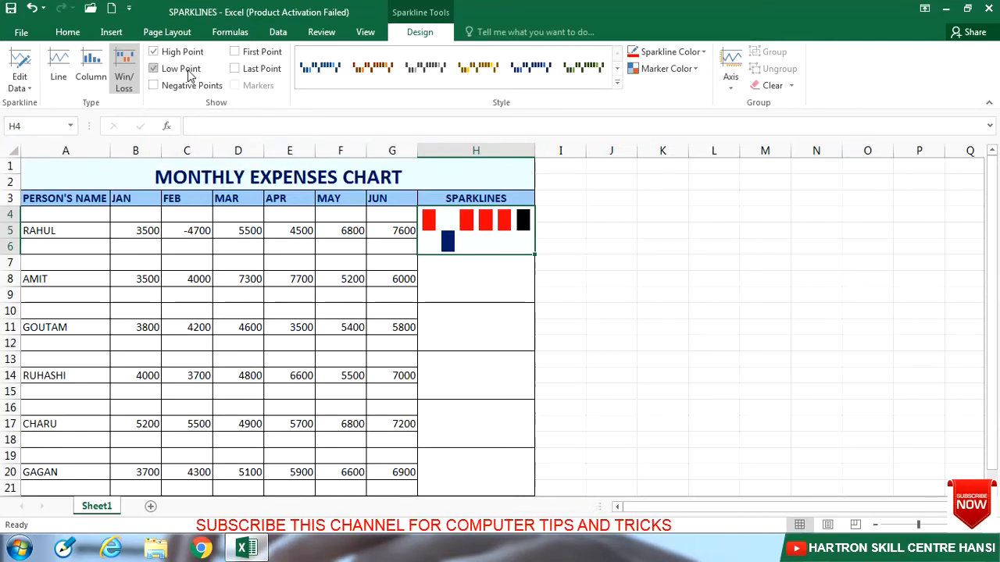
left_click(188, 75)
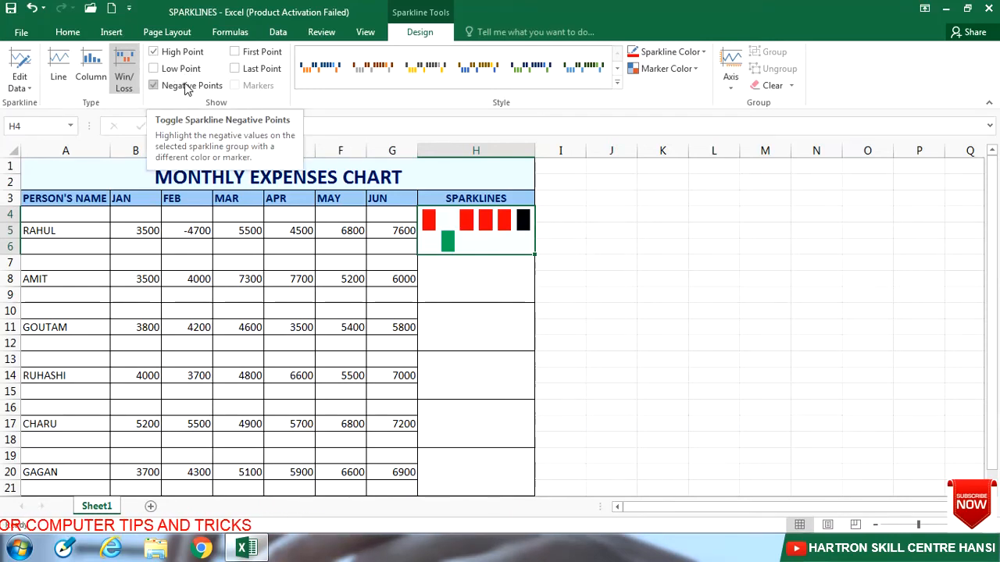
- Set the H4 sparkline's negative points marker color to yellow
left_click(670, 68)
mouse_move(677, 86)
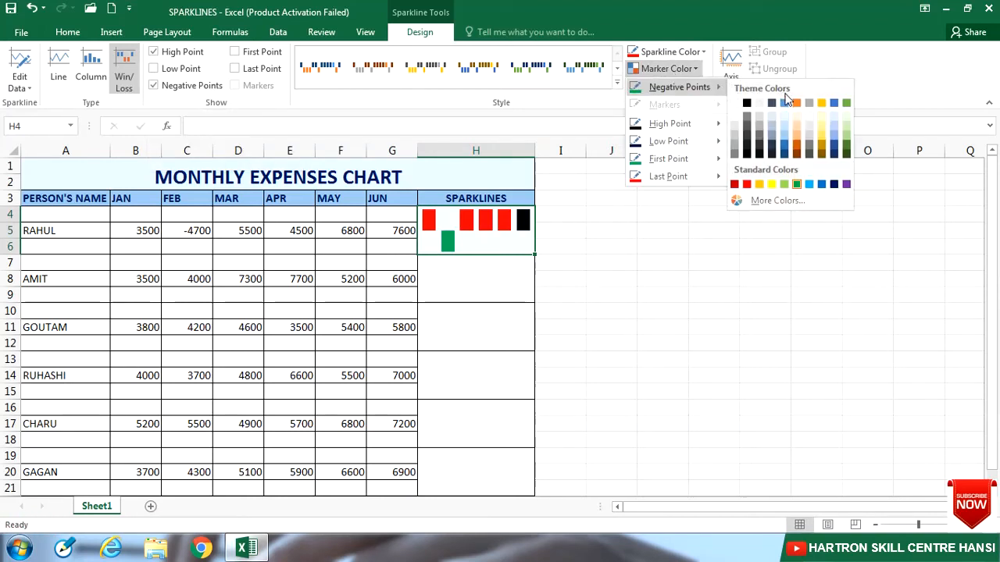
left_click(772, 184)
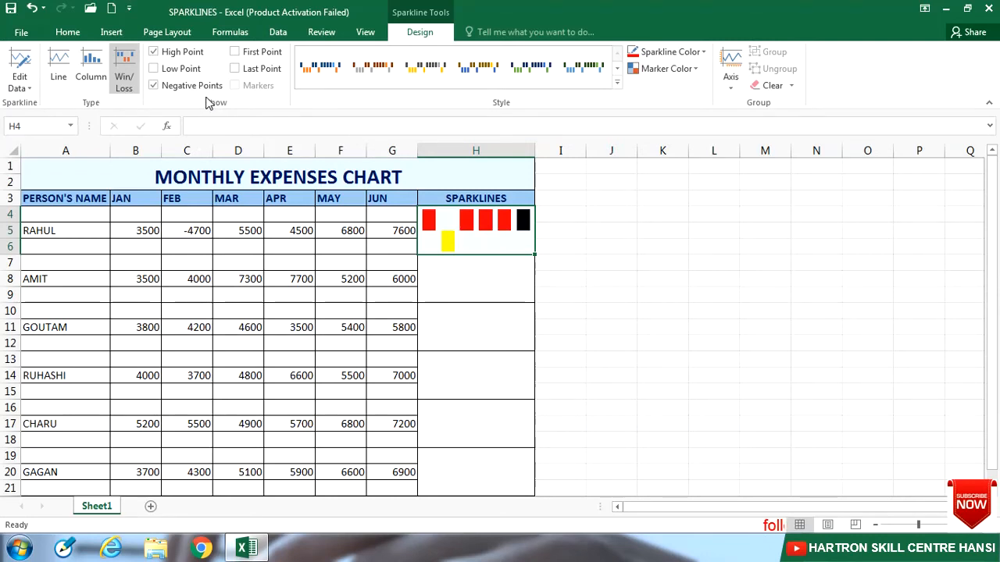
- Plot the H4 sparkline's data right-to-left, restore the original direction, and review the remaining axis options
left_click(731, 88)
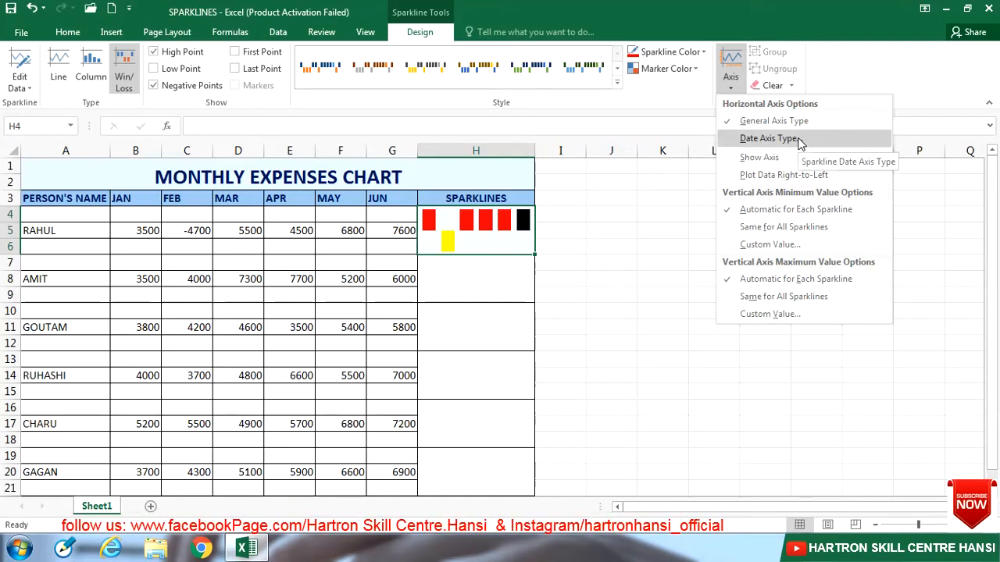
left_click(836, 182)
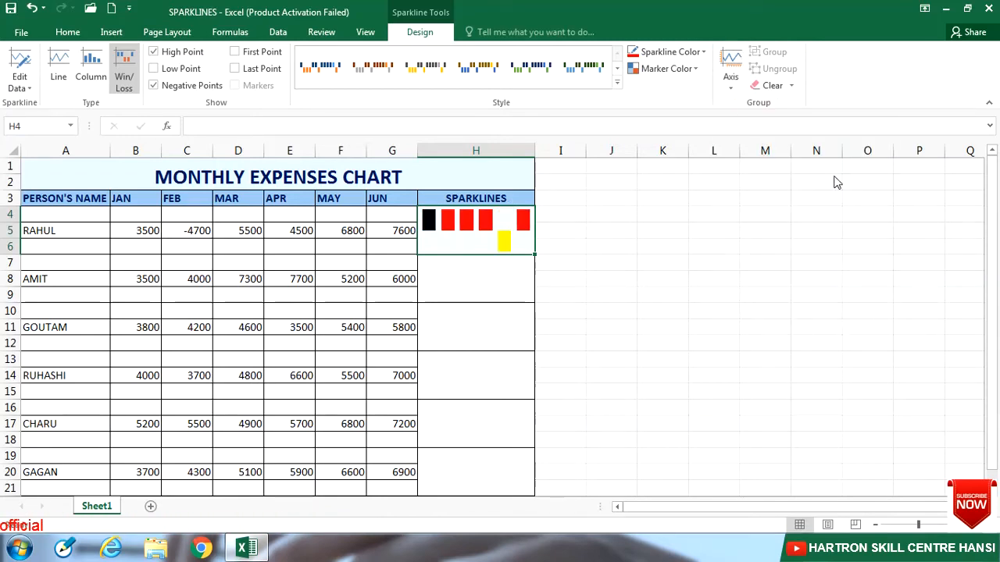
left_click(737, 78)
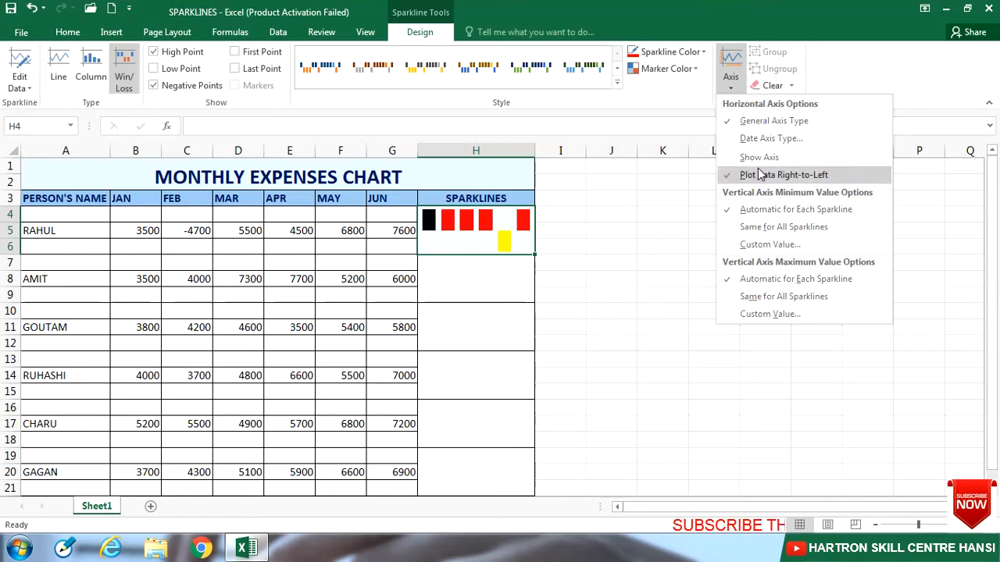
left_click(761, 175)
left_click(730, 78)
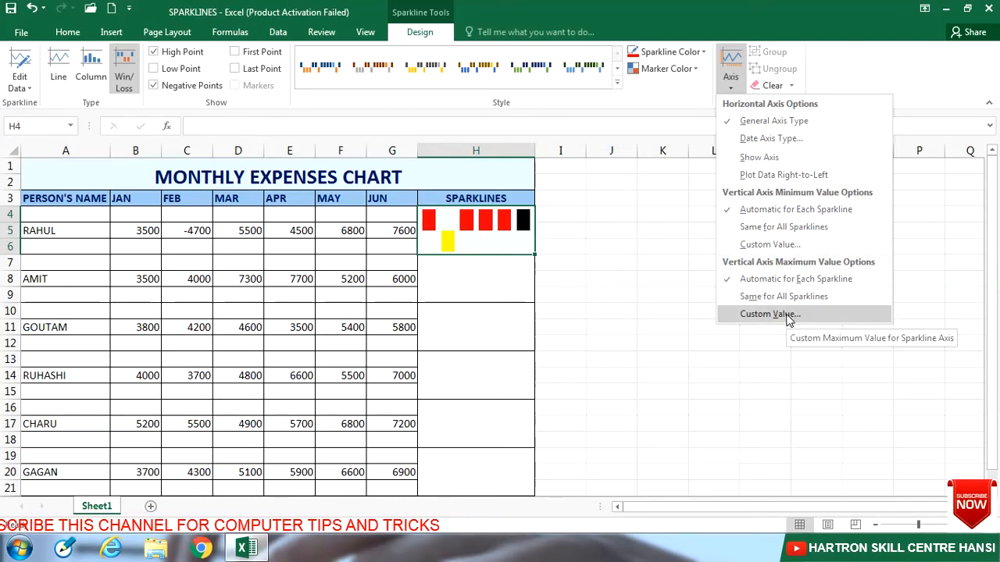
left_click(730, 74)
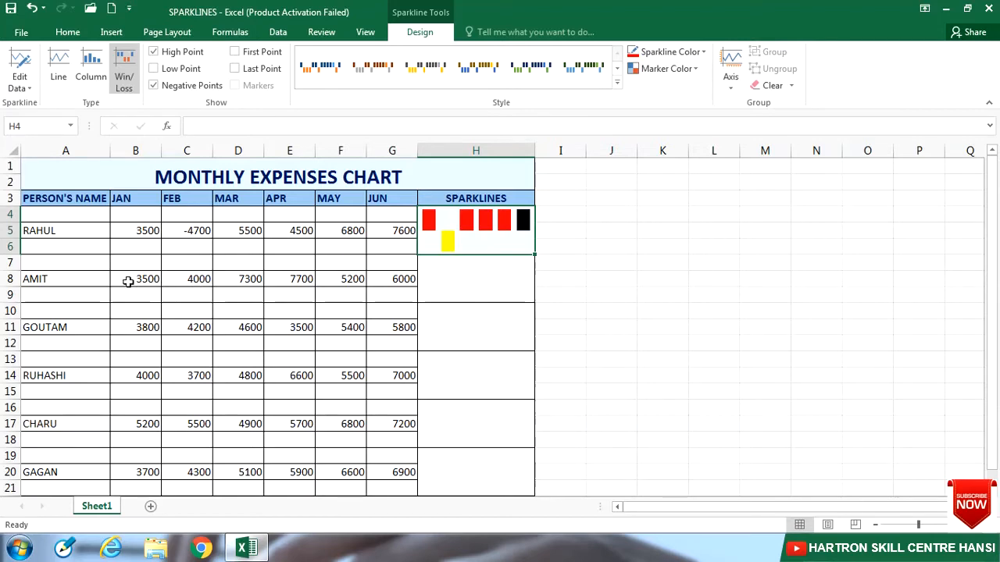
- Create a Win/Loss sparkline in H7 from the data range B8:G8
left_click_drag(128, 281, 399, 280)
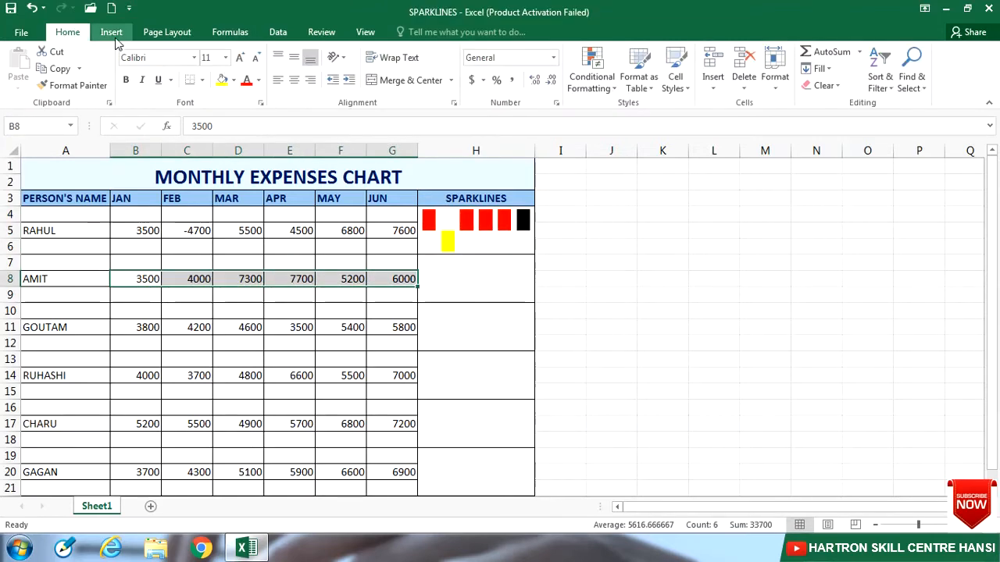
left_click(112, 34)
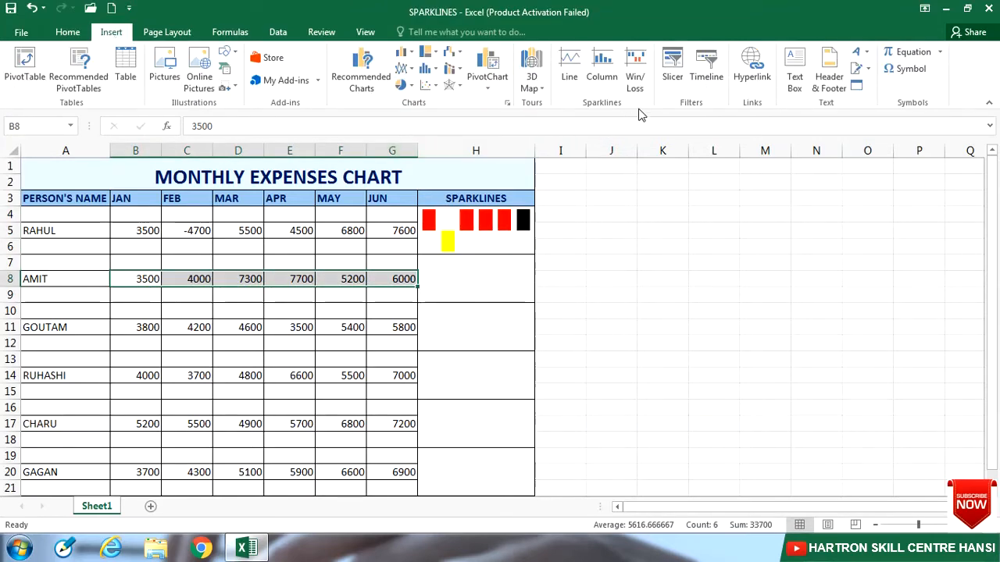
left_click(635, 78)
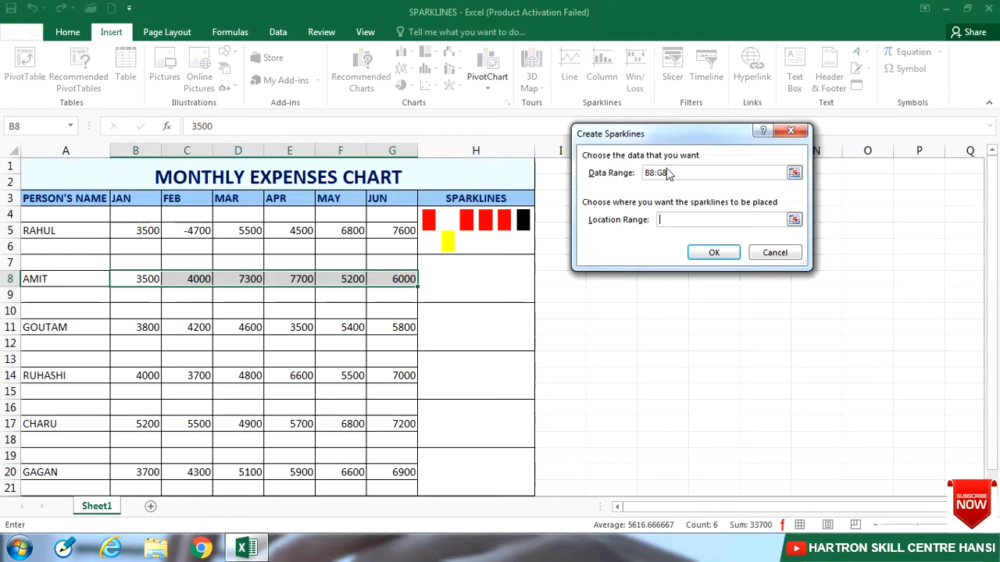
left_click(482, 269)
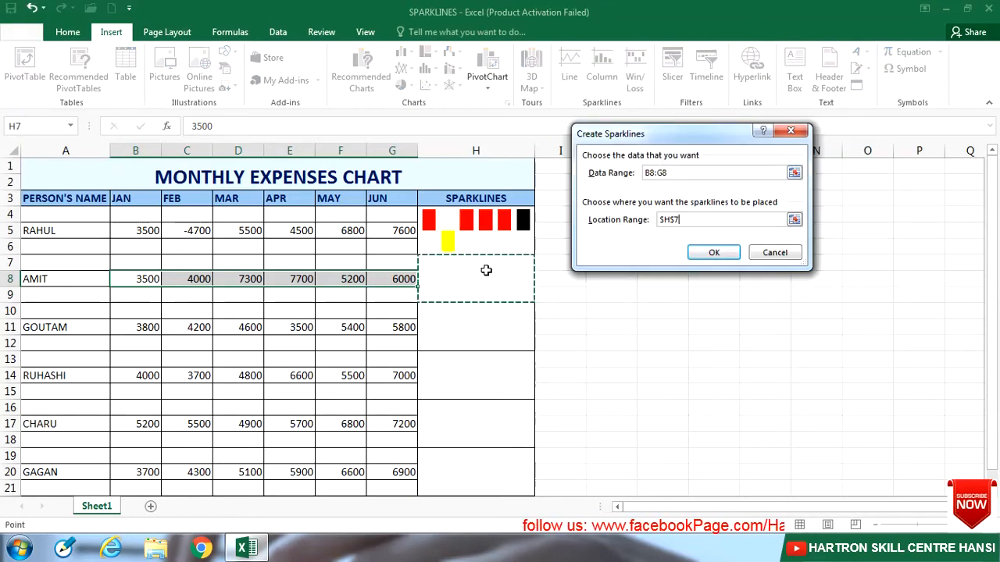
left_click(735, 255)
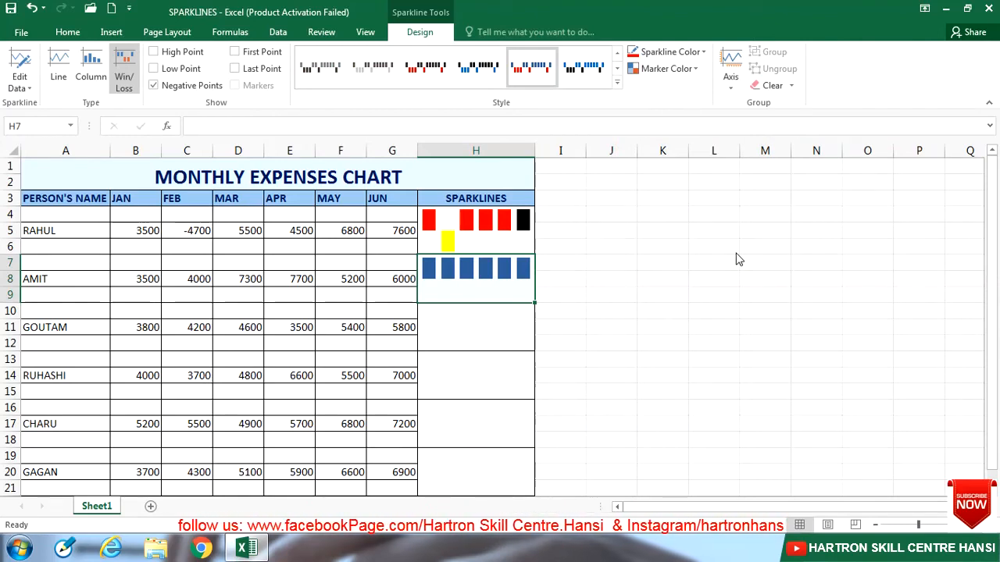
- Change the H4 sparkline's high point marker color to green
left_click(445, 240)
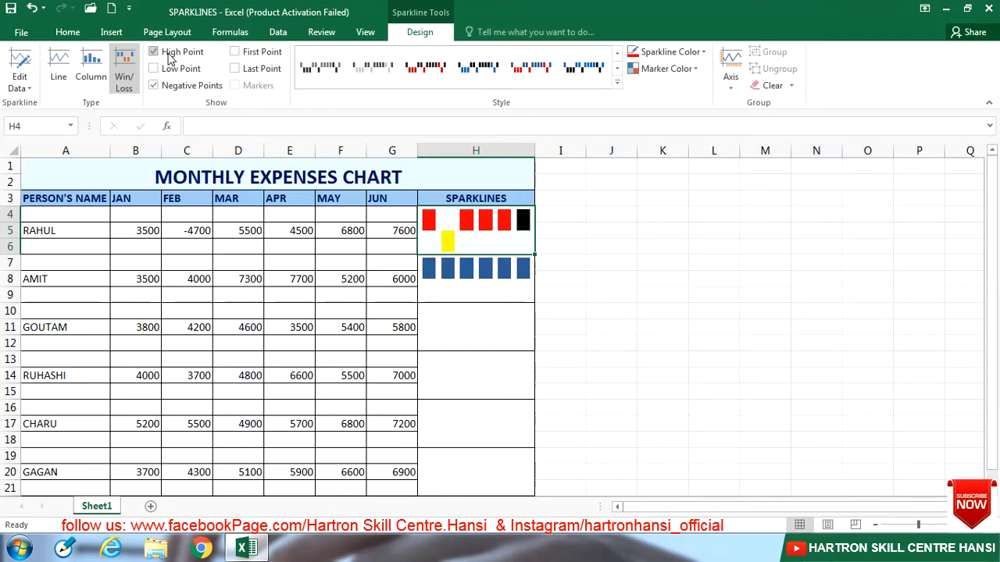
left_click(664, 69)
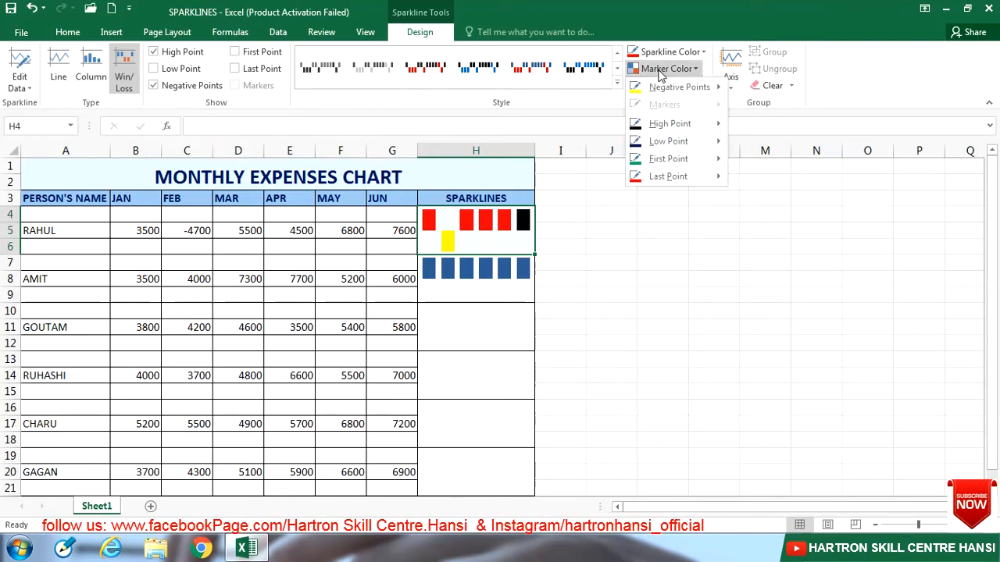
mouse_move(662, 125)
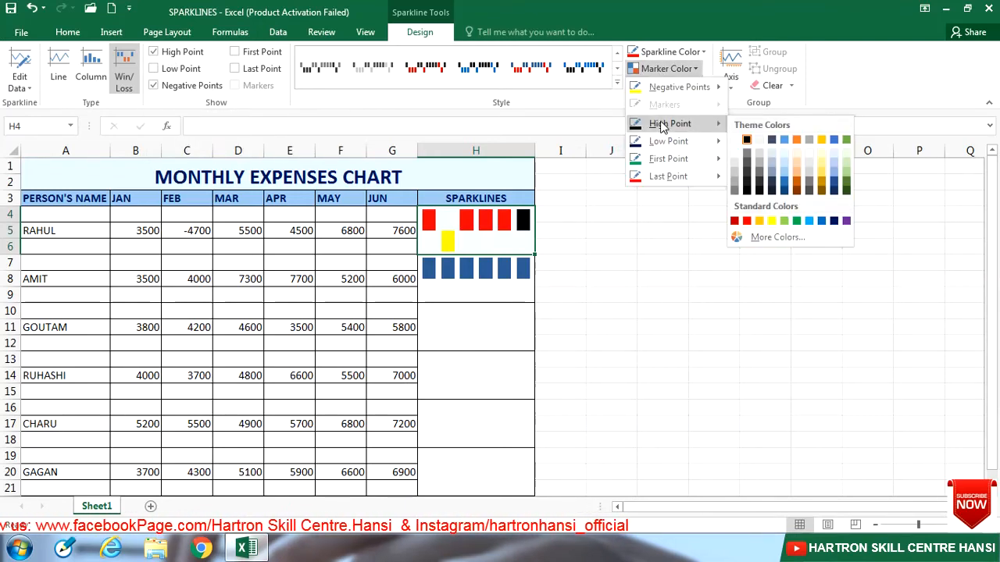
left_click(798, 222)
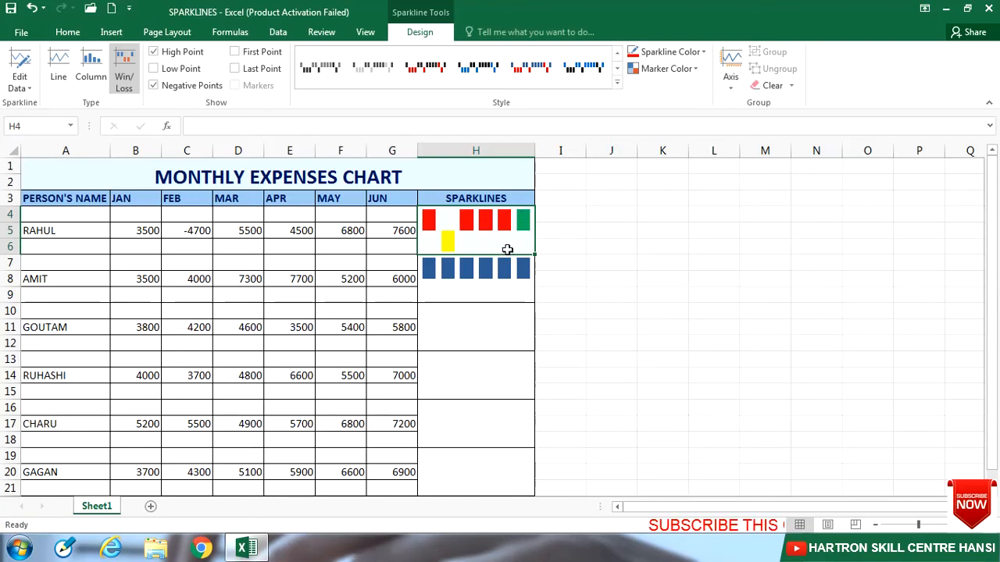
- Group the H4 and H7 sparklines so they share the same formatting
left_click_drag(507, 244, 507, 275)
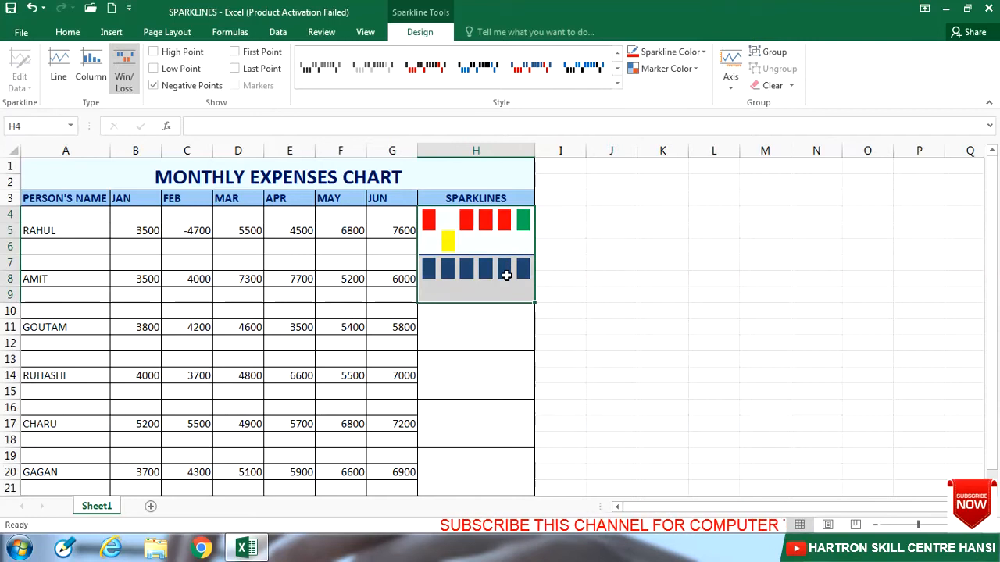
left_click(780, 53)
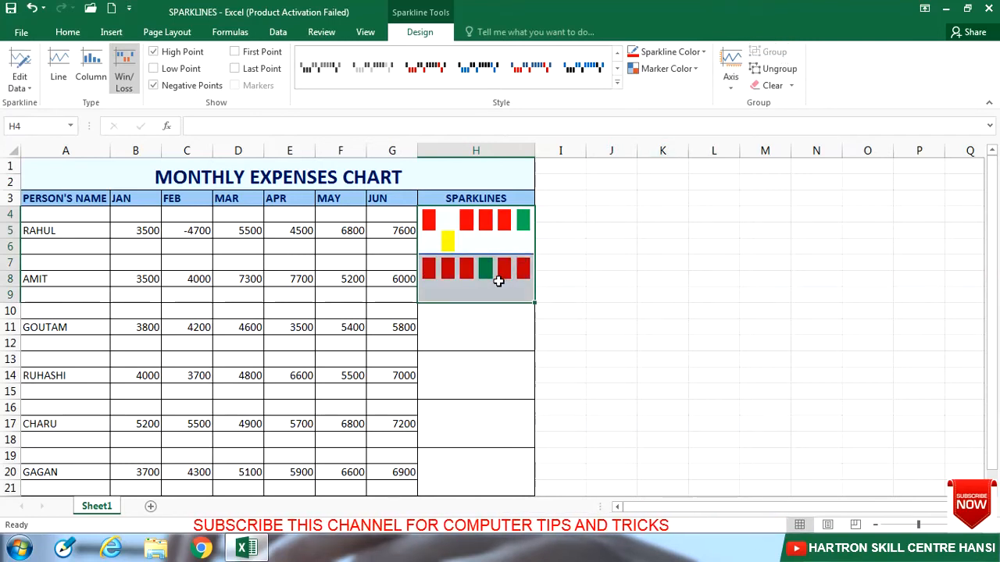
left_click(498, 248)
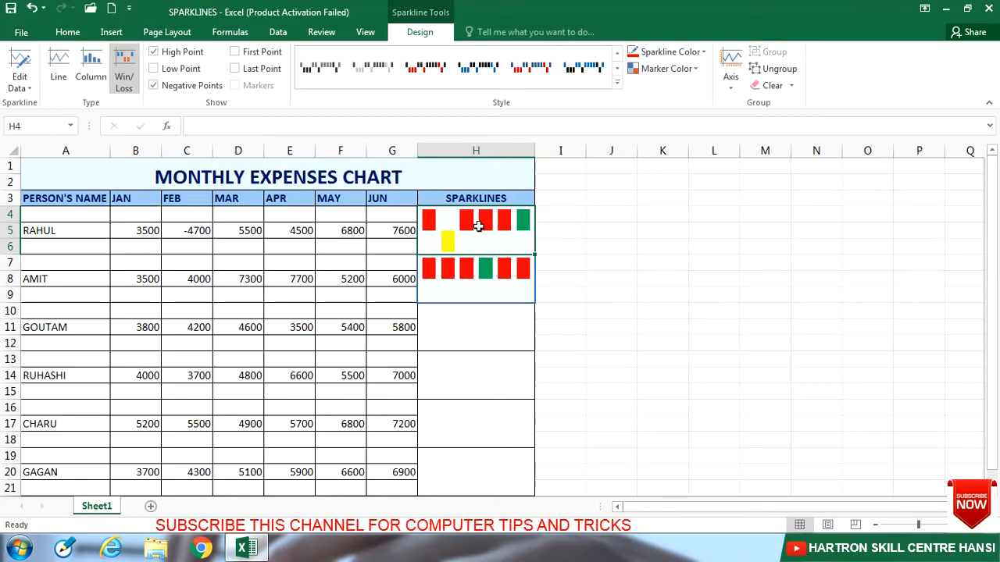
- Turn off the negative points of the grouped sparklines and color their low point black
left_click(666, 69)
mouse_move(661, 140)
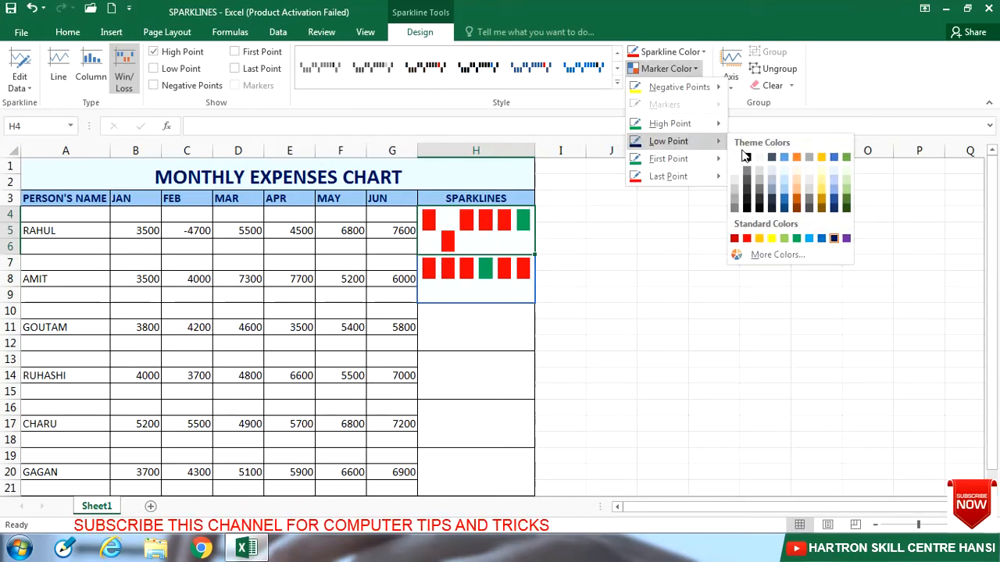
left_click(746, 159)
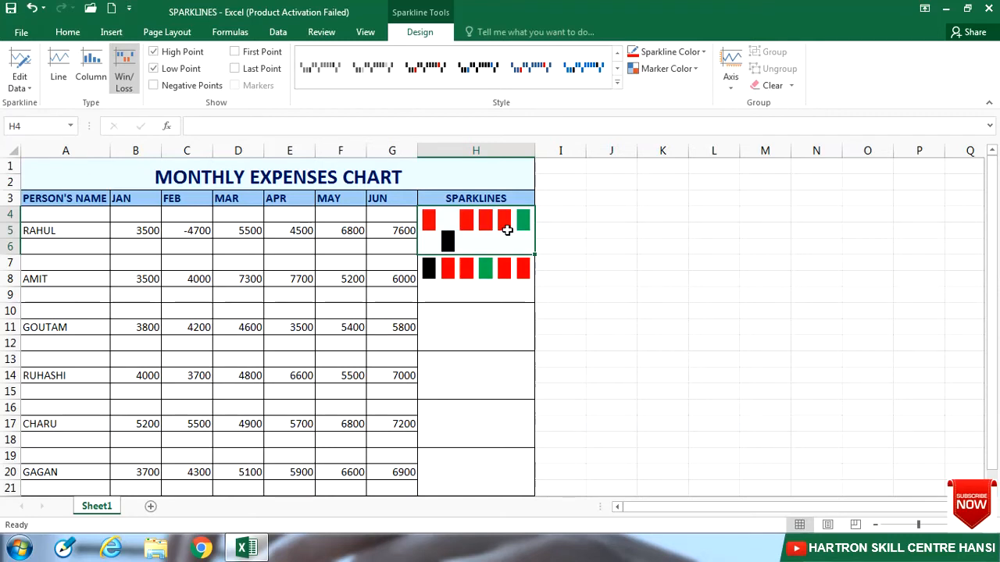
- Clear only the H7 sparkline from the group
left_click(489, 283)
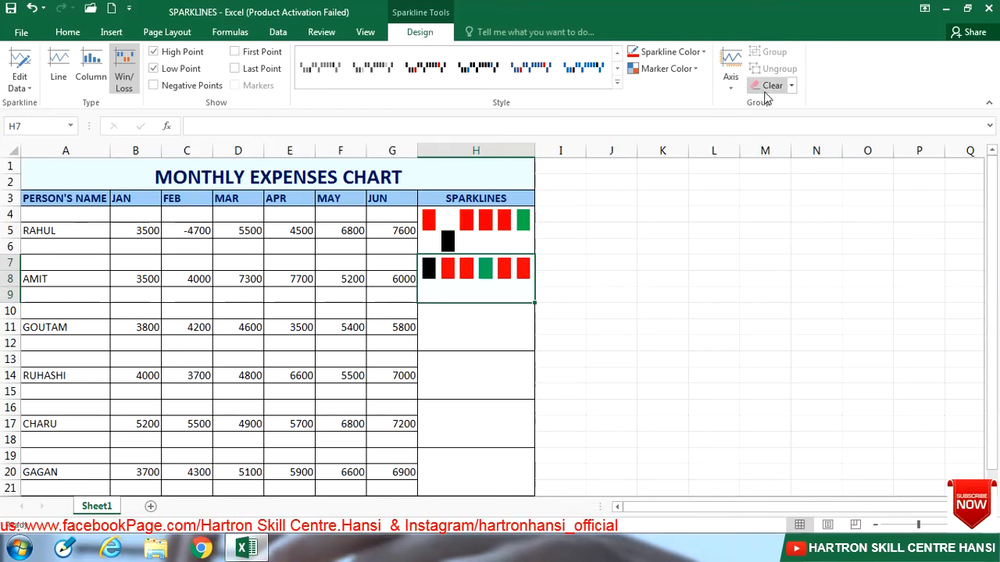
left_click(791, 85)
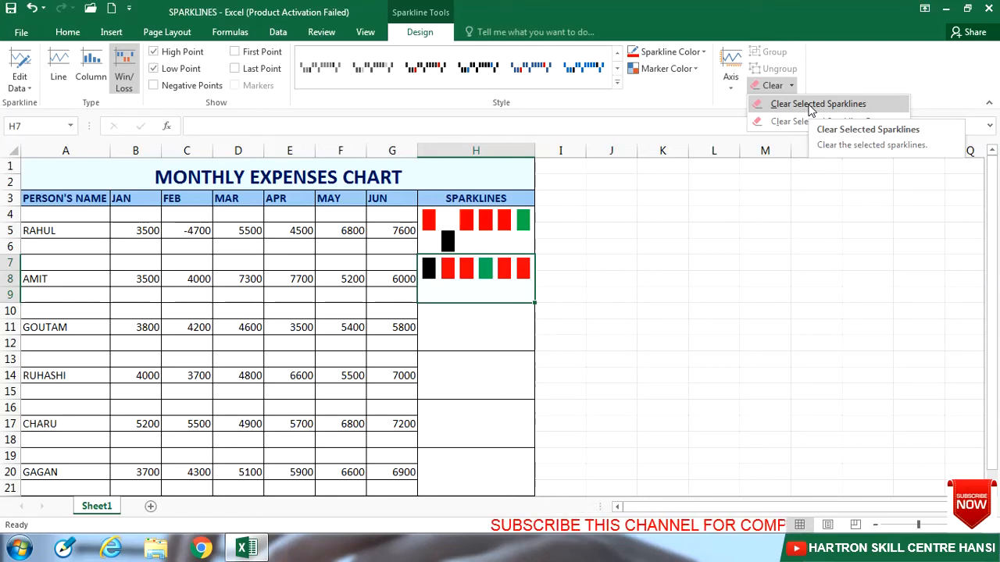
left_click(811, 109)
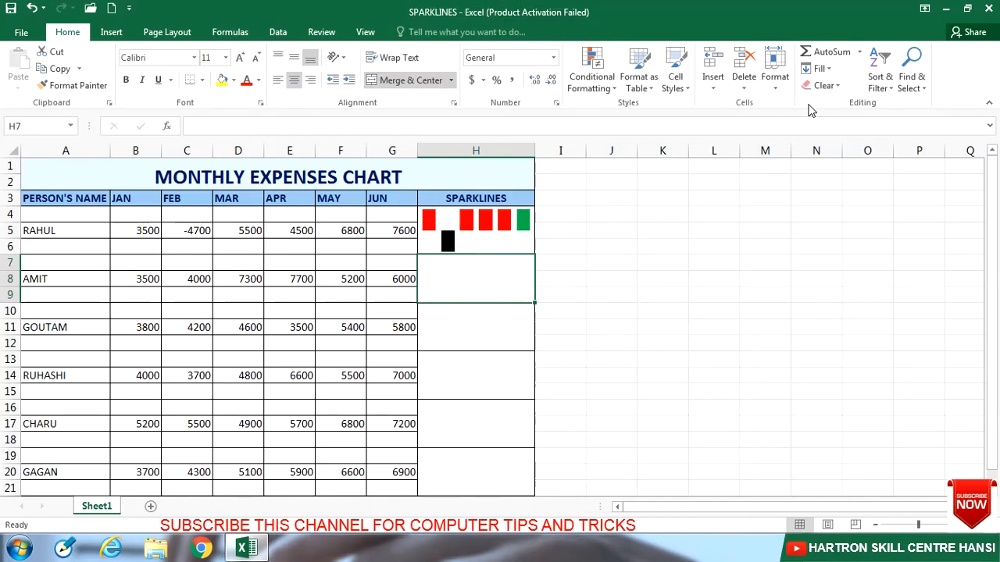
- Review the H4 sparkline's data editing options and its data and location ranges, keeping B5:G5 and $H$4
left_click(478, 218)
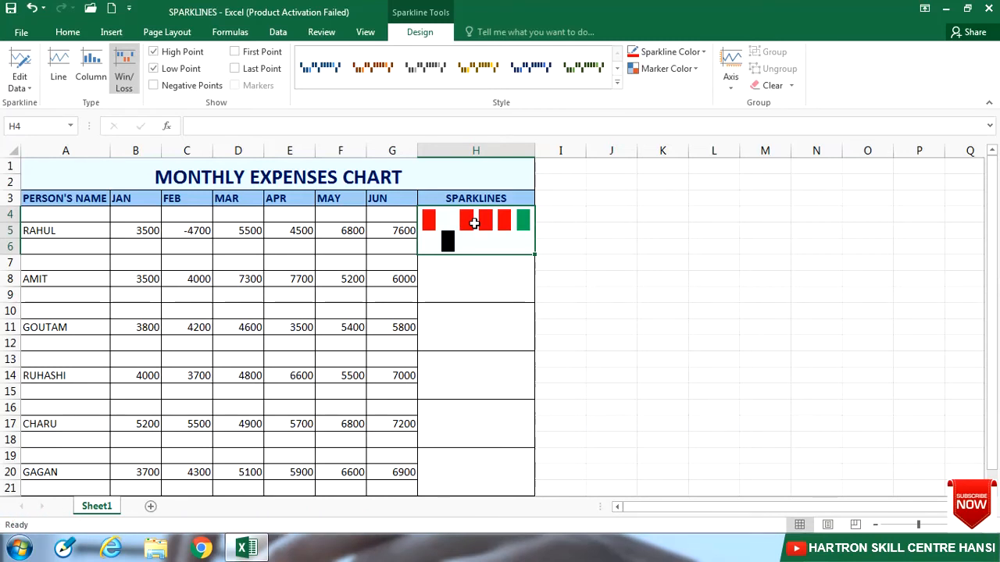
left_click(16, 88)
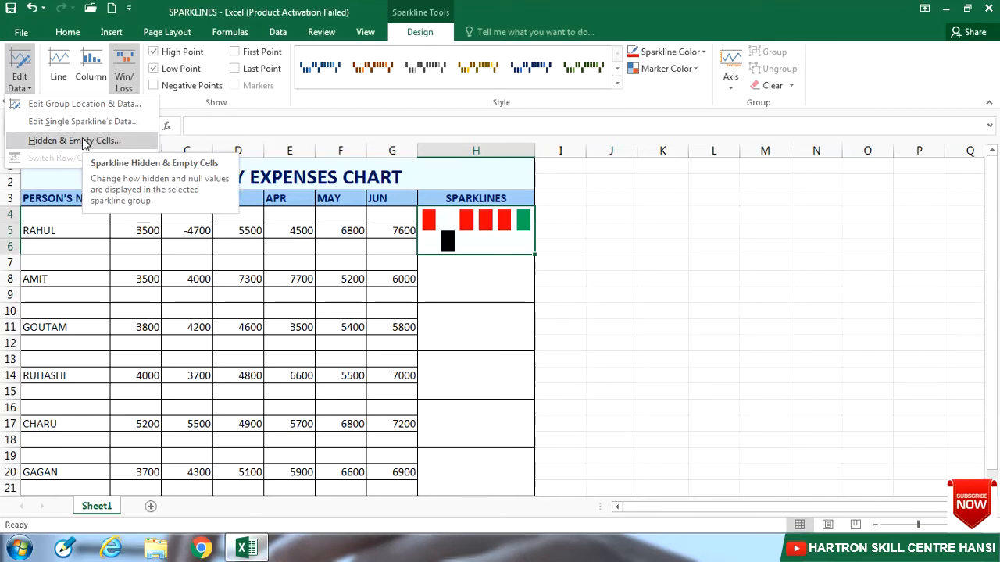
left_click(21, 63)
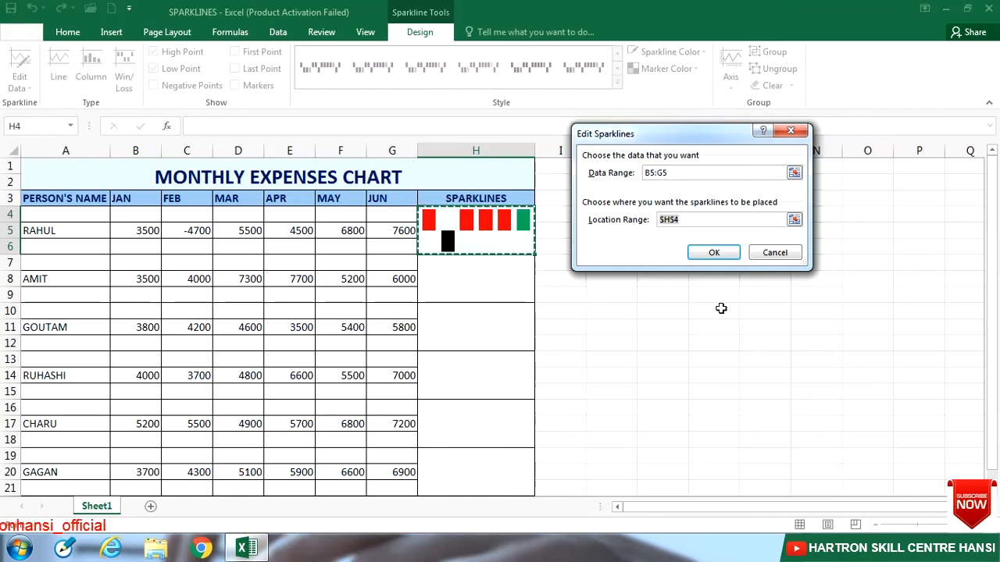
key("Return")
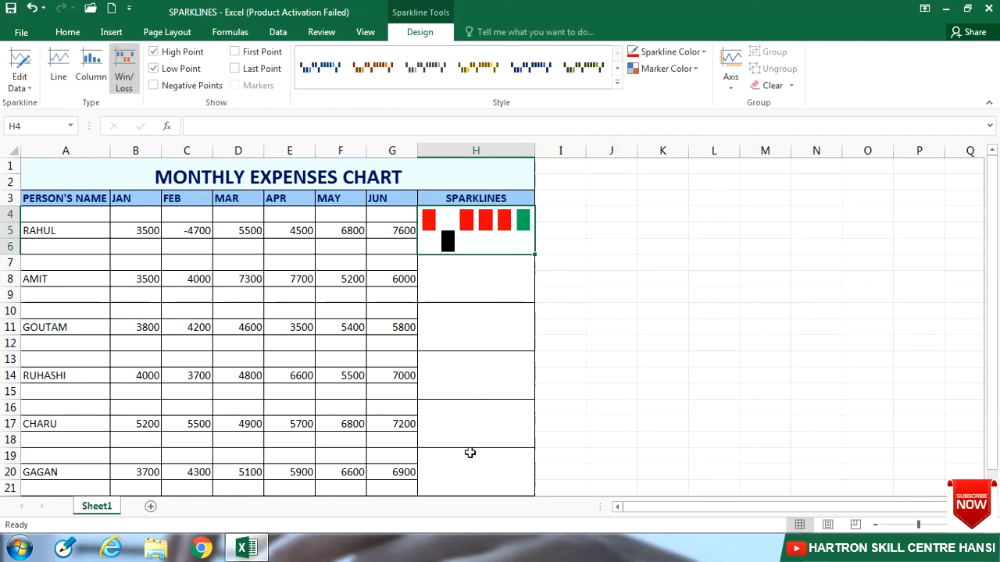
- Fill the H4 sparkline down the SPARKLINES column through H19 for the remaining people
left_click_drag(535, 254, 504, 469)
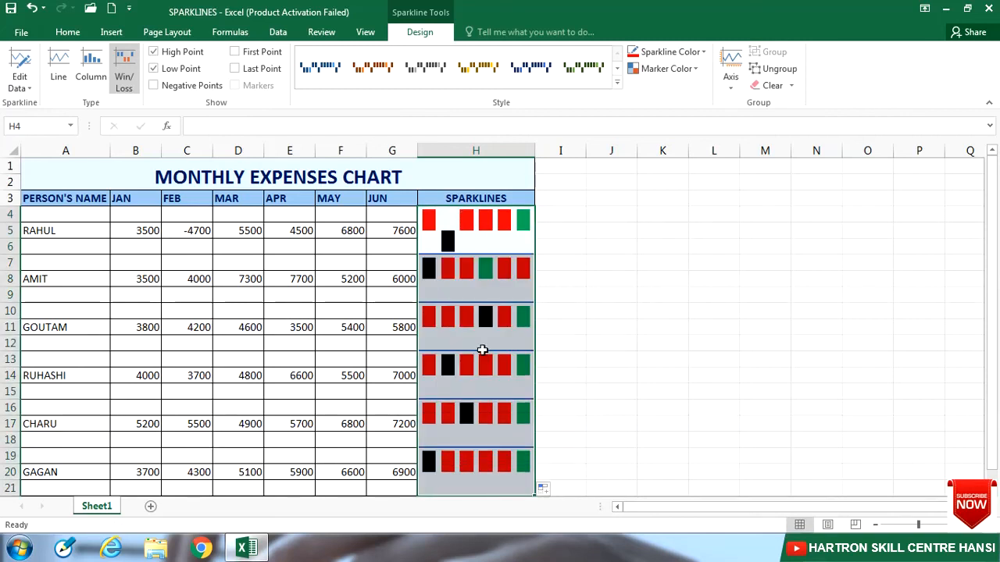
left_click(510, 439)
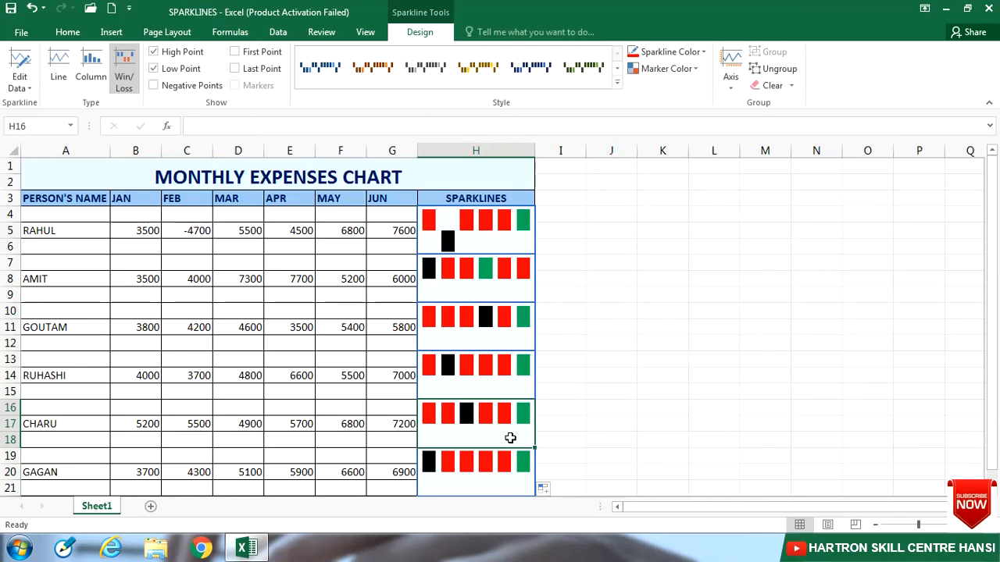